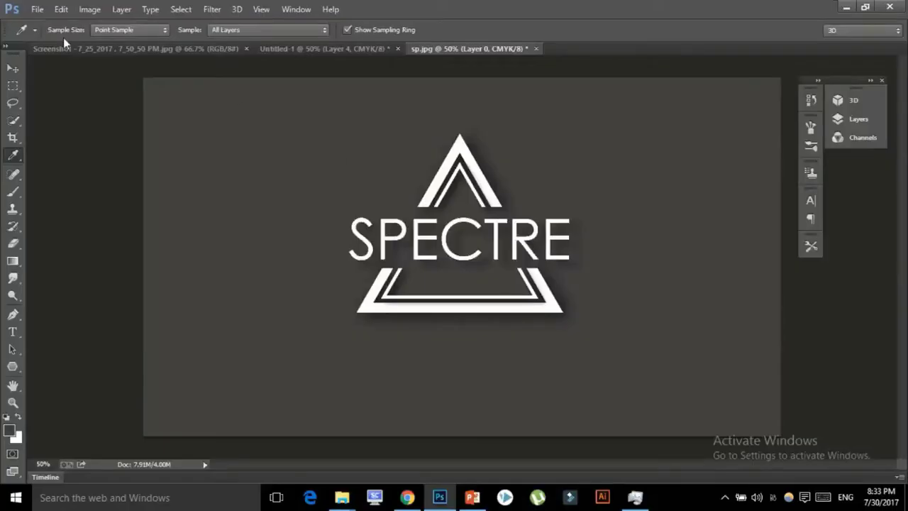
# Open the File menu while the finished SPECTRE logo example, sp.jpg, is displayed.
pyautogui.click(36, 11)
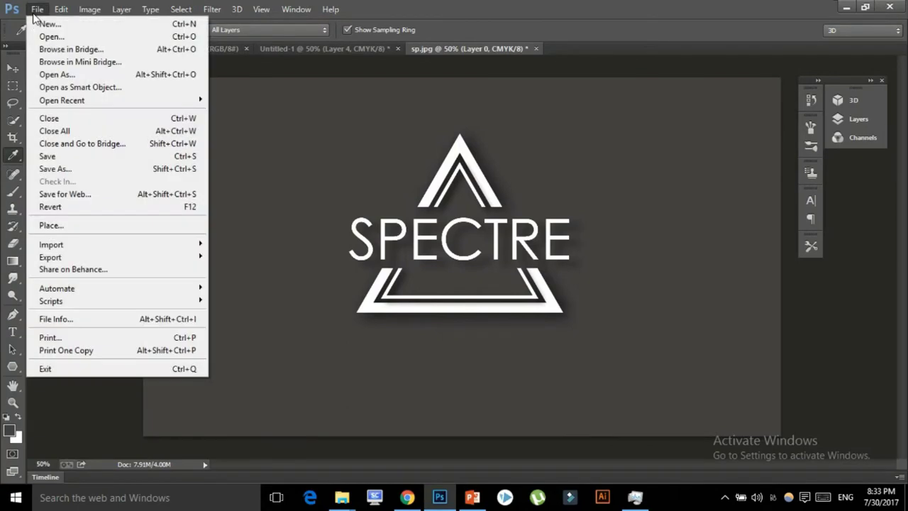
# Create a new white document 1920 × 1080 pixels at 72 pixels/inch.
pyautogui.click(45, 22)
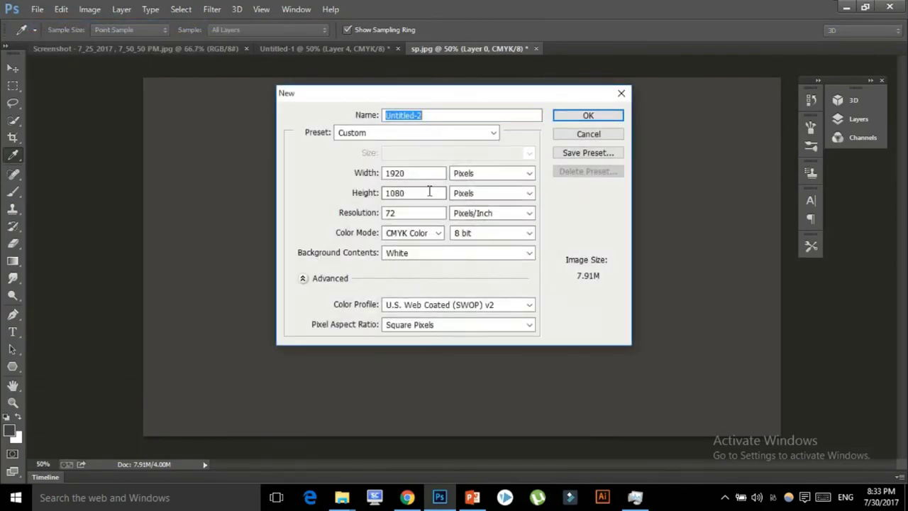
pyautogui.doubleClick(395, 172)
pyautogui.click(423, 191)
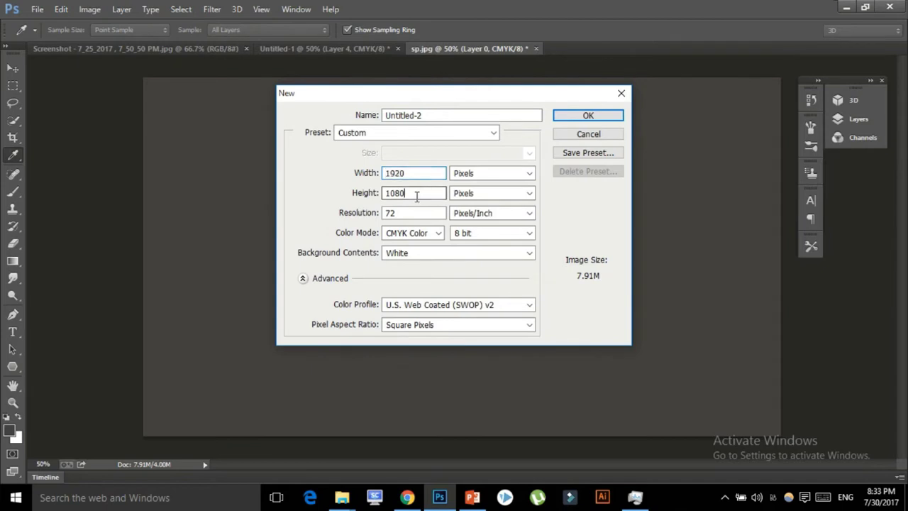
pyautogui.doubleClick(423, 192)
pyautogui.click(565, 115)
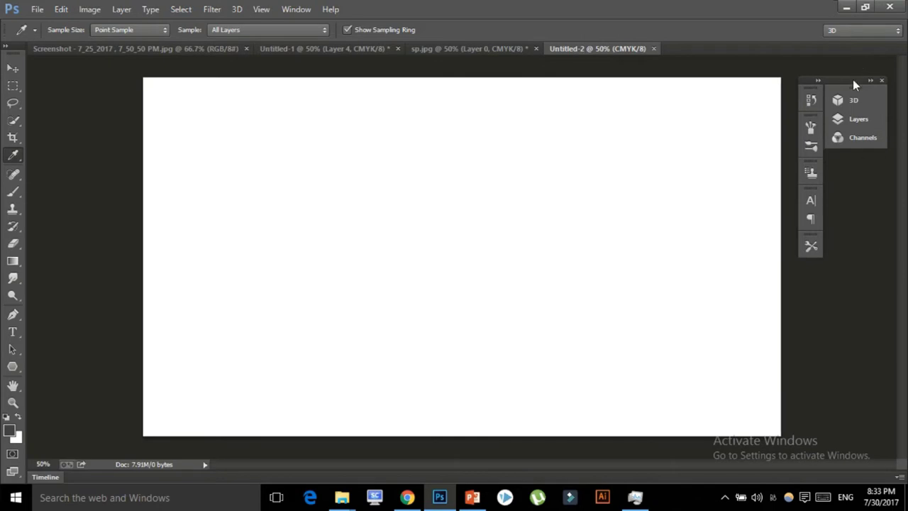
# Switch to the Photography workspace and collapse the floating Character panel.
pyautogui.click(872, 29)
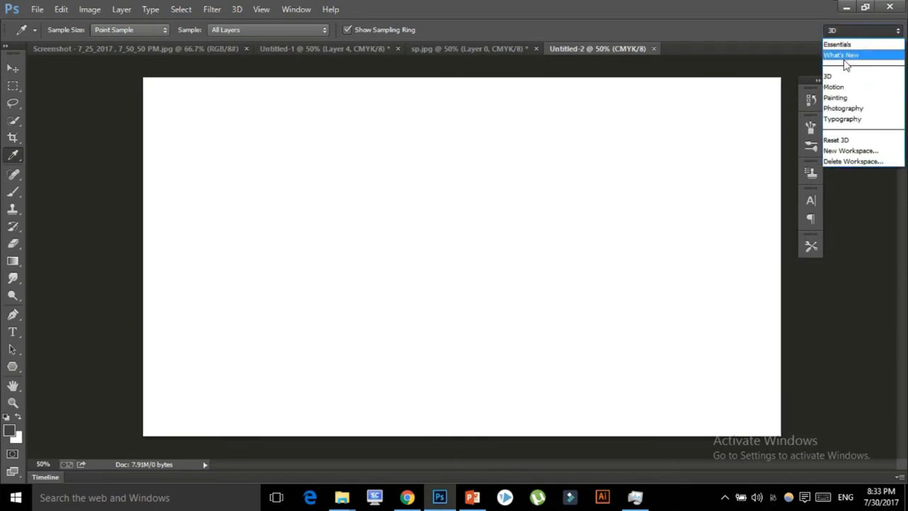
pyautogui.click(843, 108)
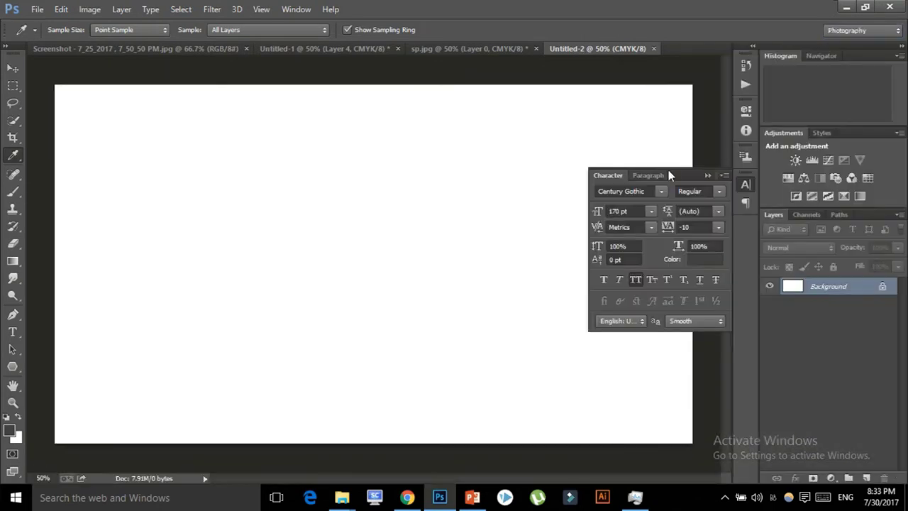
pyautogui.click(708, 177)
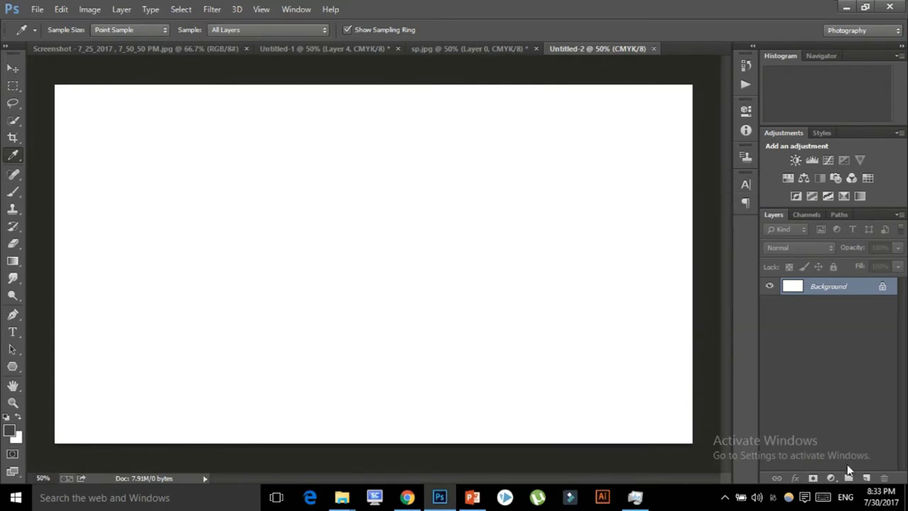
# Convert the locked Background into an editable layer named Layer 0.
pyautogui.click(833, 479)
pyautogui.click(835, 477)
pyautogui.doubleClick(864, 284)
pyautogui.click(577, 158)
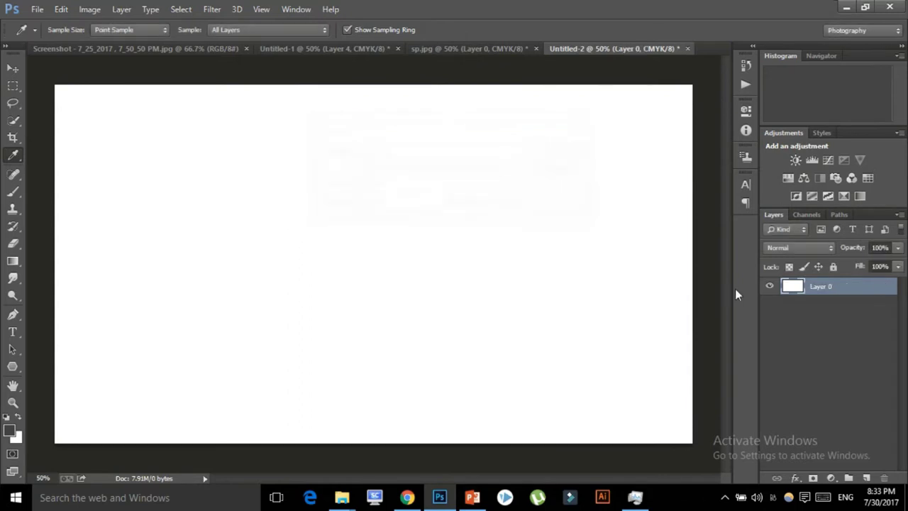
# Add a Color Fill 1 solid colour layer in dark gray #43403f above Layer 0.
pyautogui.click(835, 477)
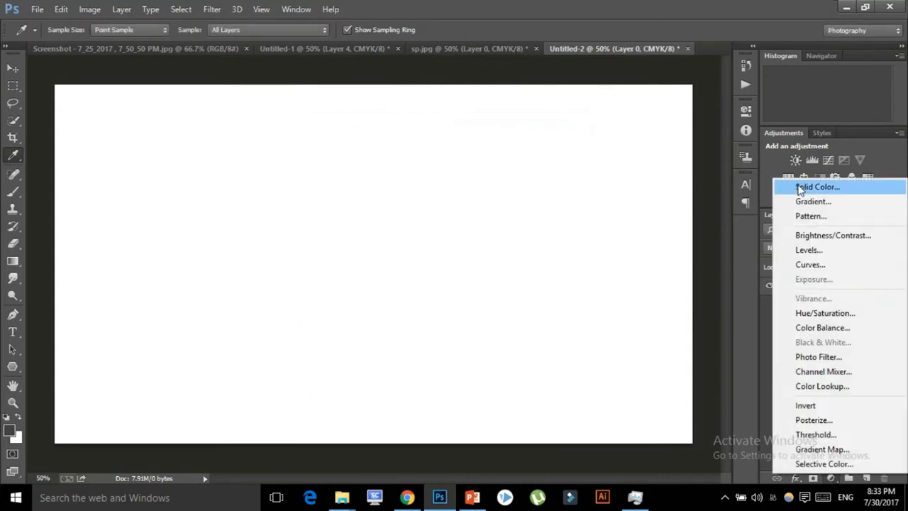
pyautogui.click(798, 186)
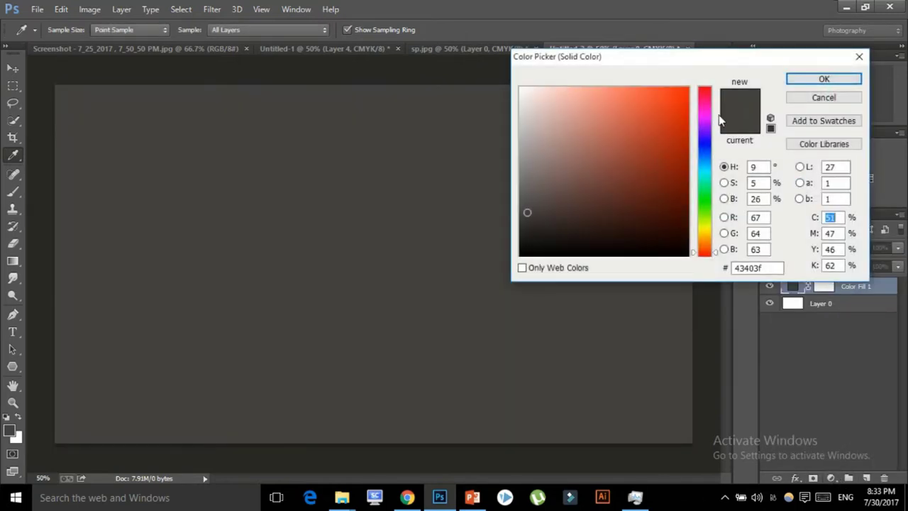
pyautogui.click(819, 79)
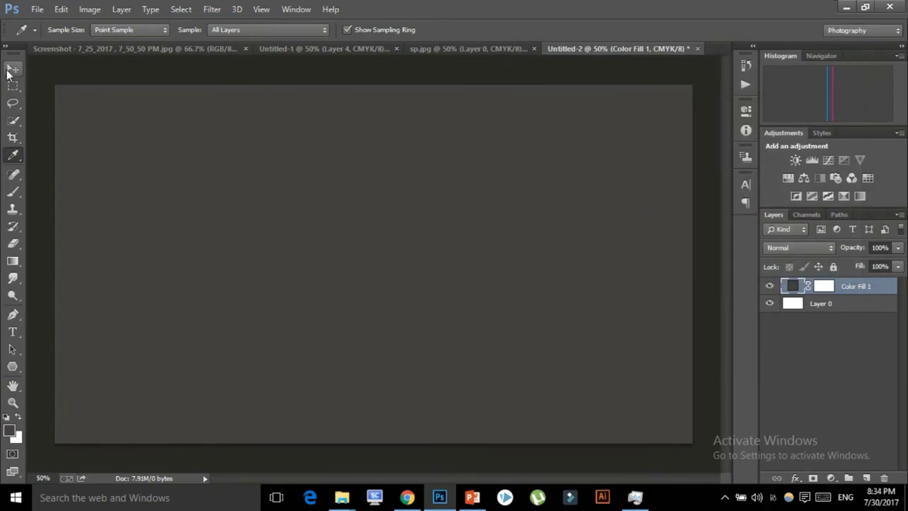
pyautogui.press('v')
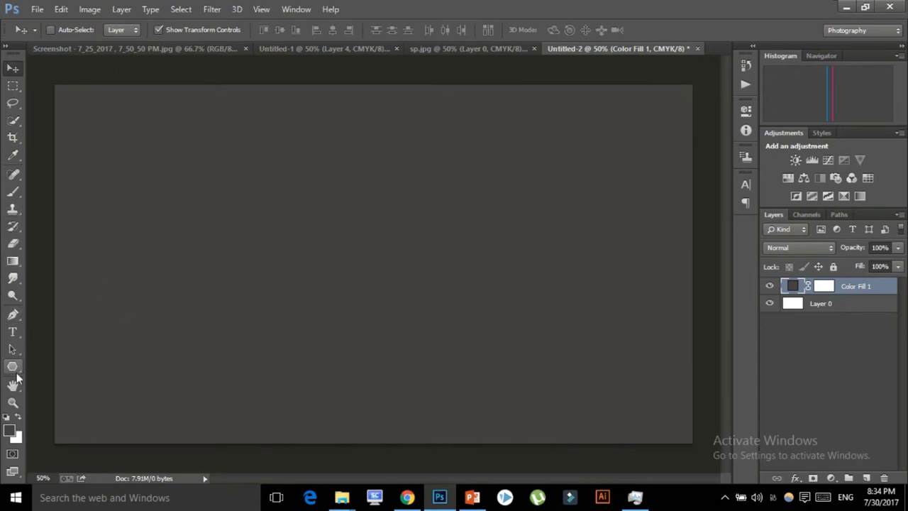
# Draw a tilted three-sided polygon with a 24.02 pt white stroke and no fill.
pyautogui.click(15, 372)
pyautogui.click(505, 29)
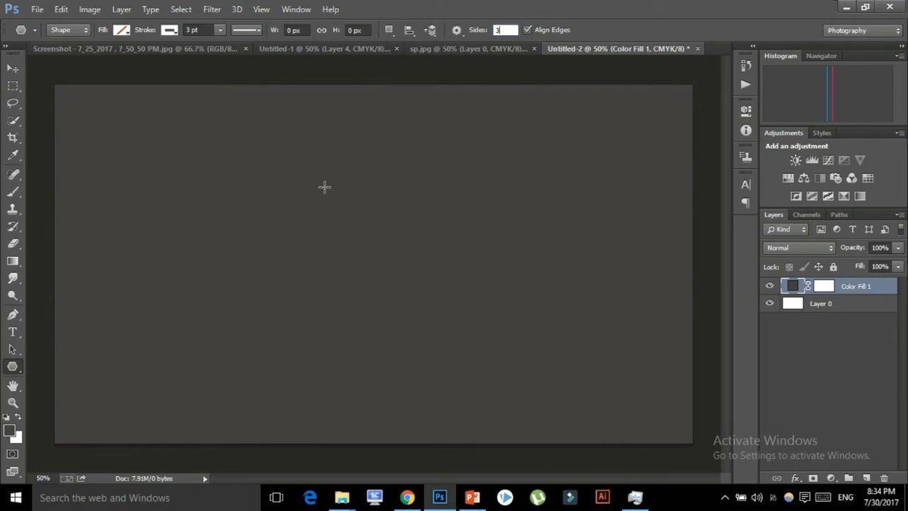
pyautogui.click(219, 30)
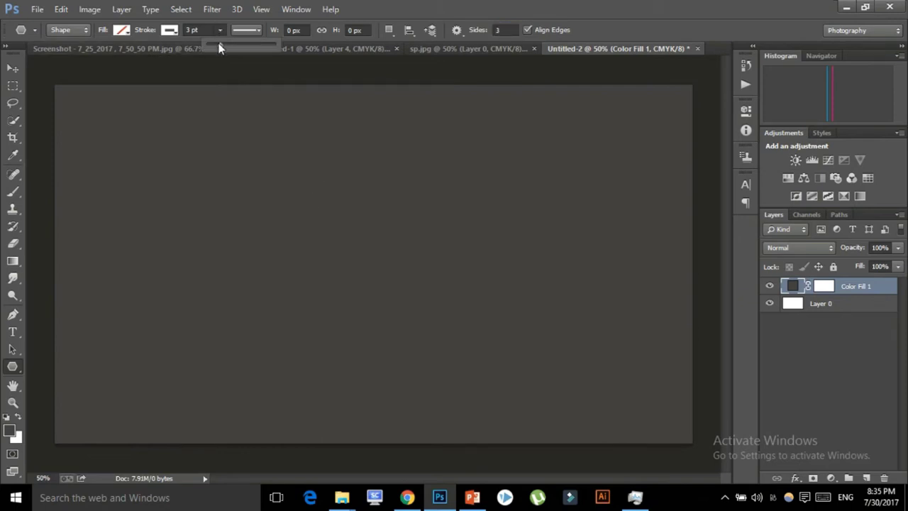
pyautogui.moveTo(222, 46); pyautogui.dragTo(242, 46)
pyautogui.click(221, 30)
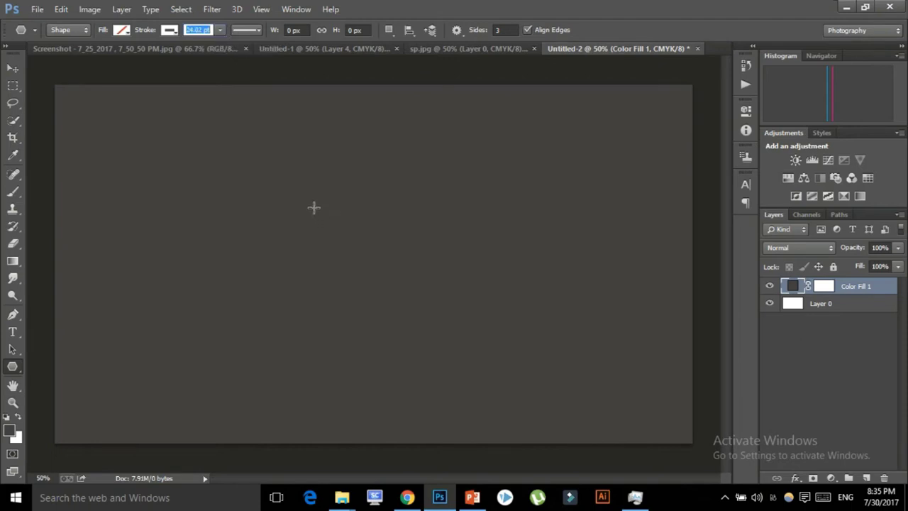
pyautogui.moveTo(314, 208); pyautogui.dragTo(392, 290)
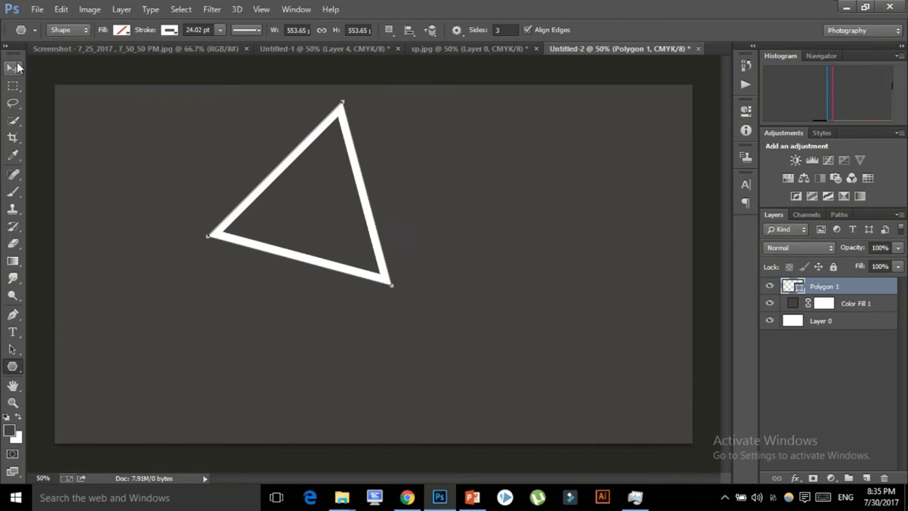
# Rotate the triangle -15° upright, scale it to about 113%, and move it toward centre.
pyautogui.click(14, 68)
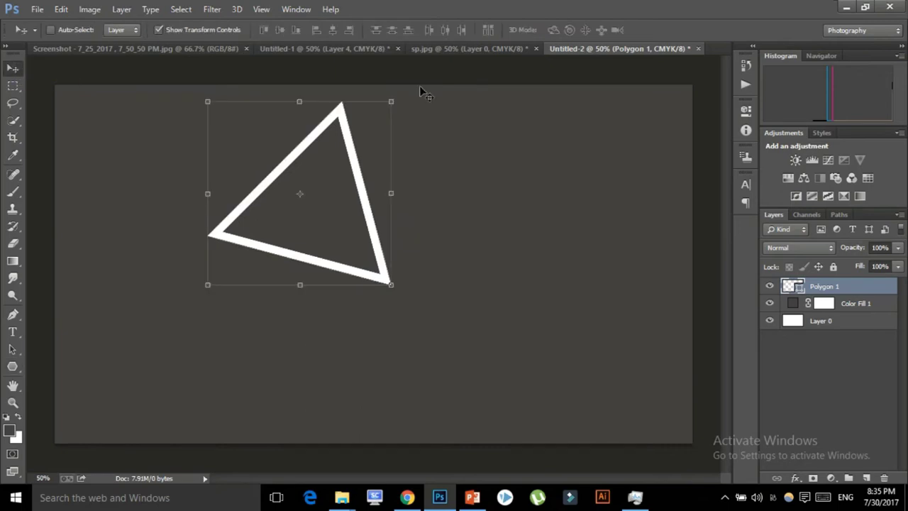
pyautogui.moveTo(405, 94); pyautogui.dragTo(385, 93)
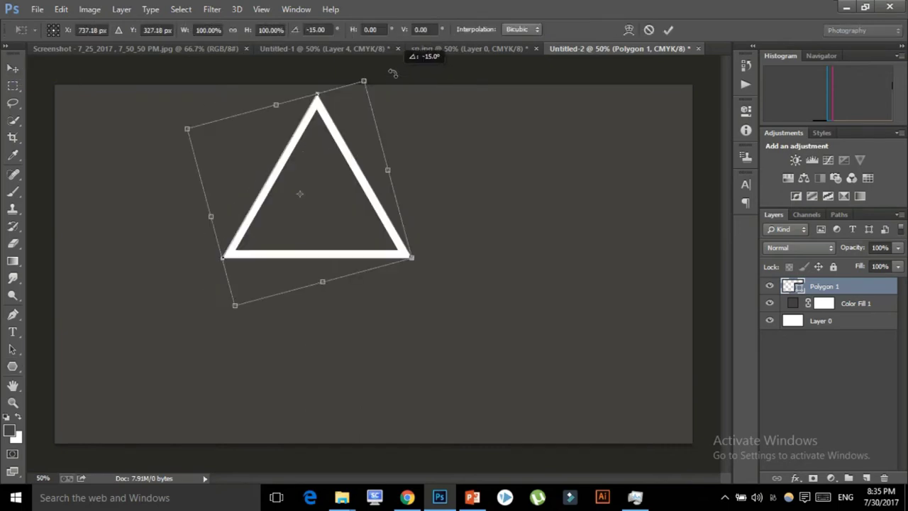
pyautogui.moveTo(346, 136); pyautogui.dragTo(390, 202)
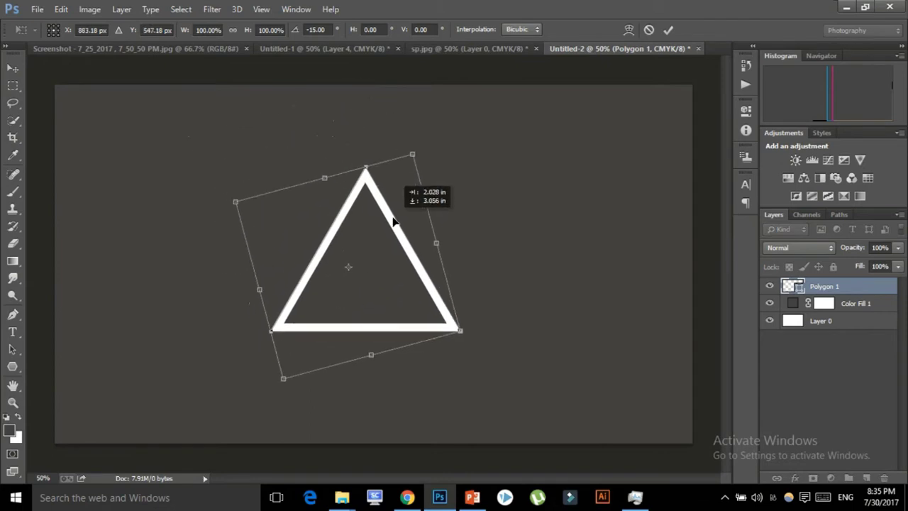
pyautogui.moveTo(458, 324); pyautogui.dragTo(488, 347)
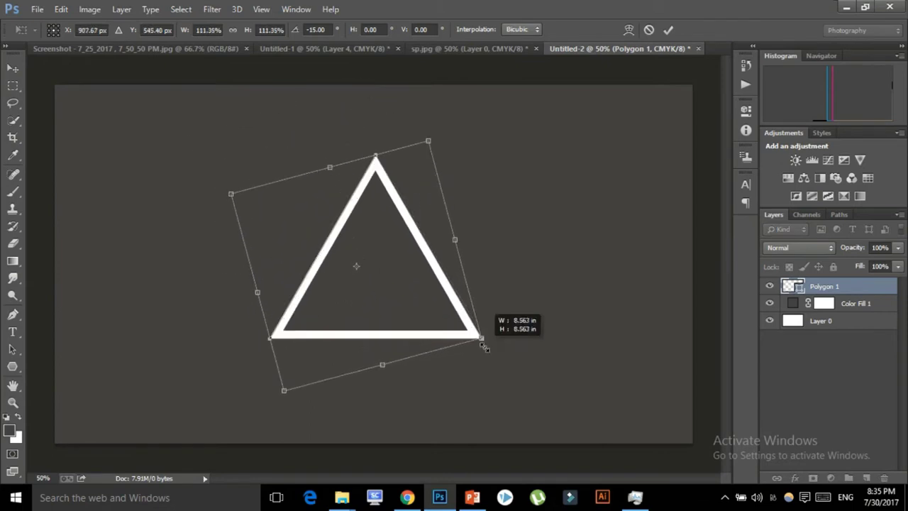
pyautogui.moveTo(448, 291); pyautogui.dragTo(430, 275)
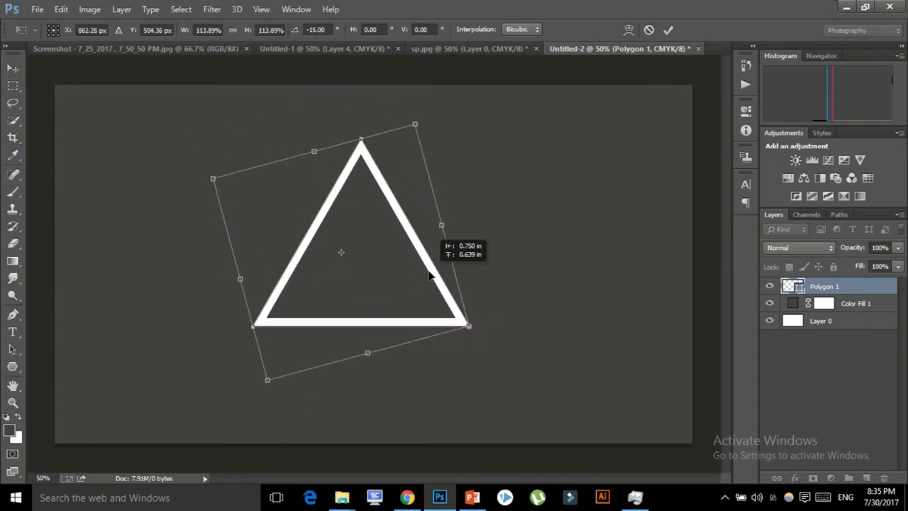
pyautogui.click(670, 30)
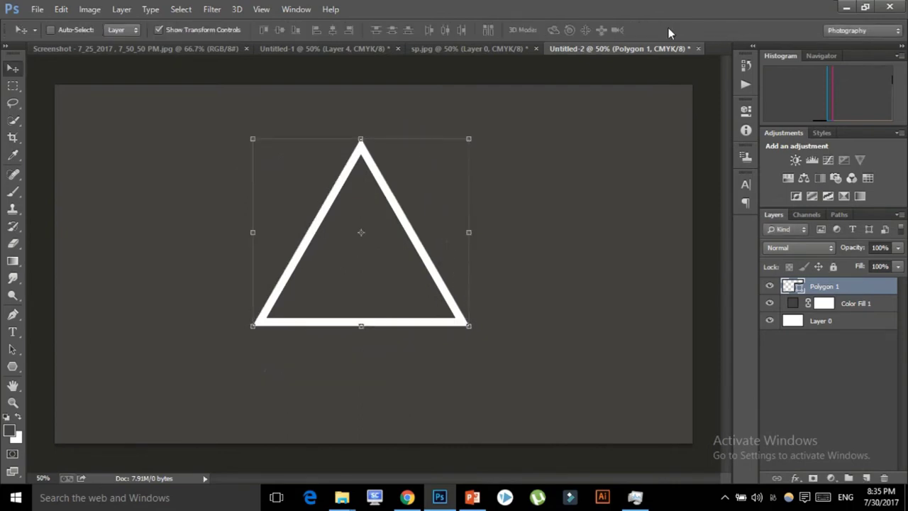
# Draw a second triangle at the upper left with a thinner 9 pt white stroke.
pyautogui.click(12, 366)
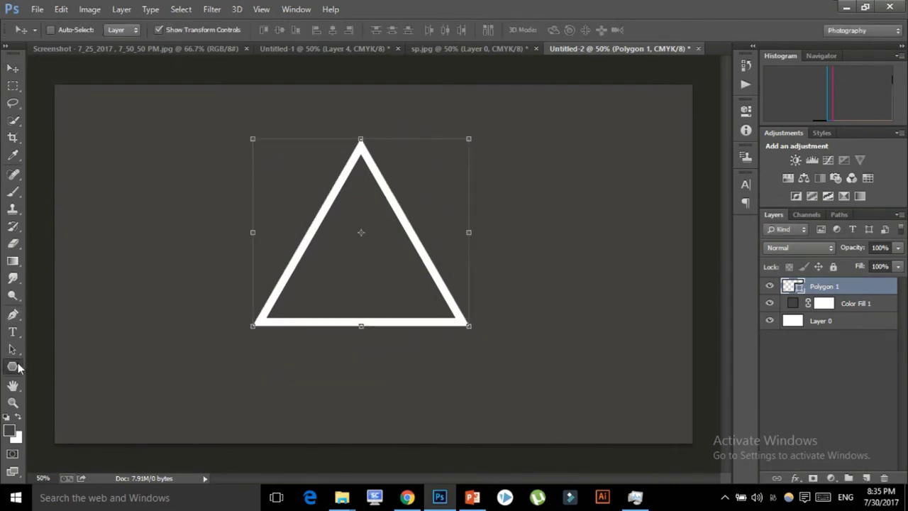
pyautogui.moveTo(245, 173); pyautogui.dragTo(302, 262)
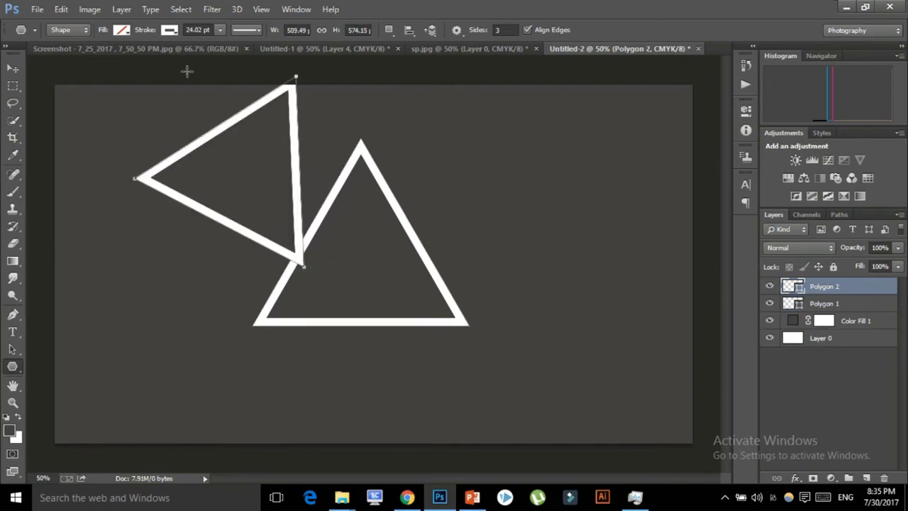
pyautogui.click(221, 30)
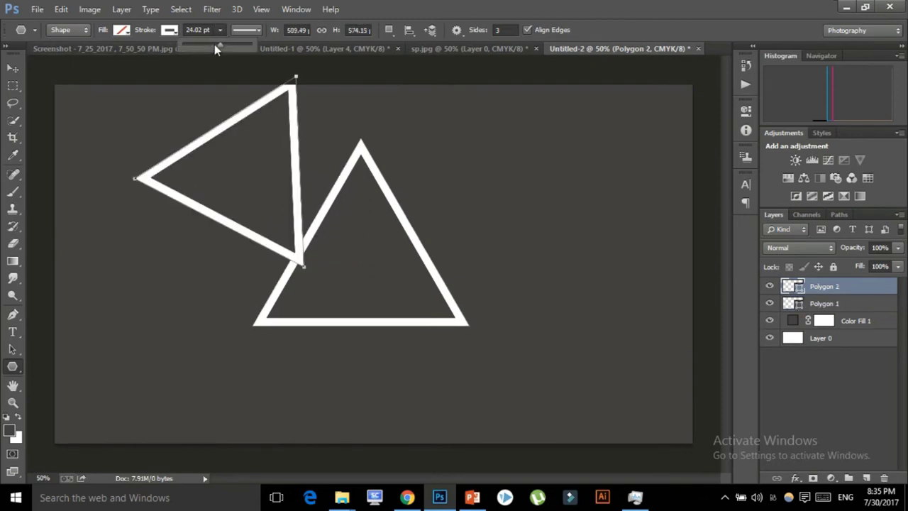
pyautogui.moveTo(214, 44); pyautogui.dragTo(203, 45)
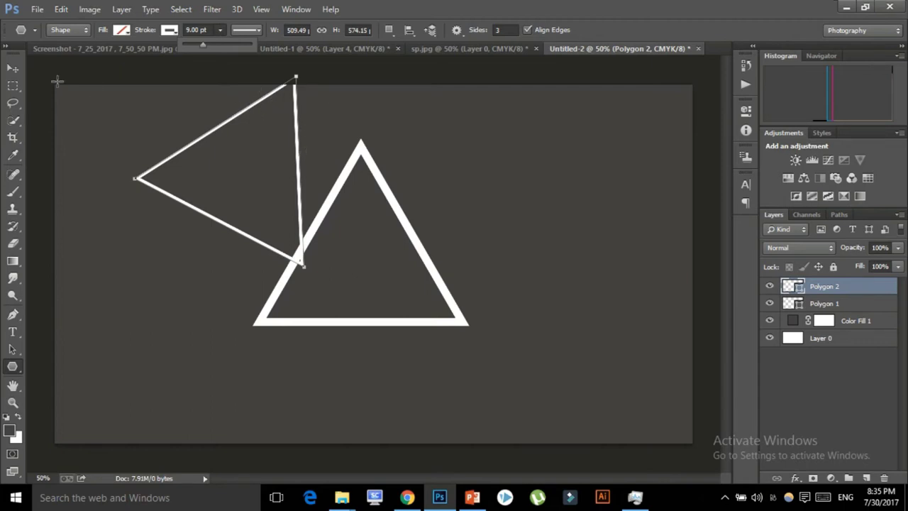
pyautogui.click(14, 69)
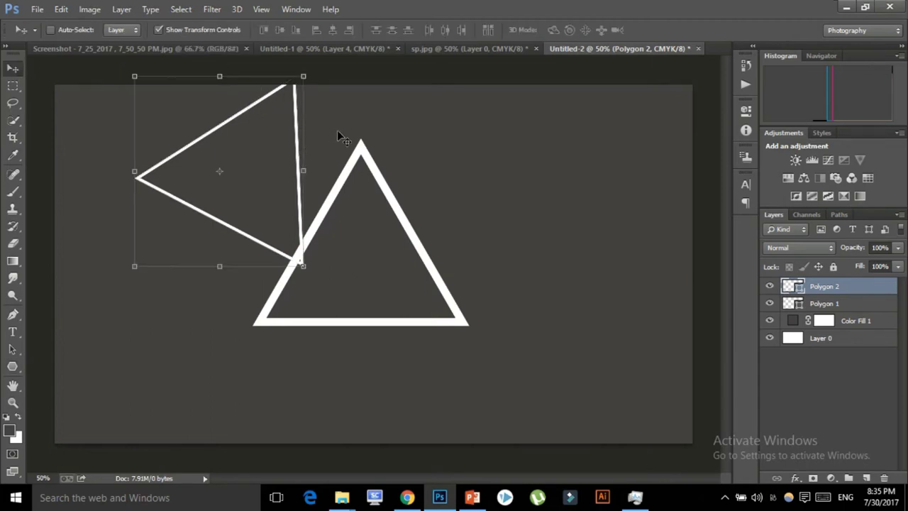
# Rotate Polygon 2 upright, move it onto the first triangle, and shrink it to 91.61%.
pyautogui.moveTo(337, 135); pyautogui.dragTo(385, 181)
pyautogui.moveTo(363, 110)
pyautogui.mouseDown()
pyautogui.moveTo(317, 85)
pyautogui.moveTo(293, 90)
pyautogui.mouseUp()
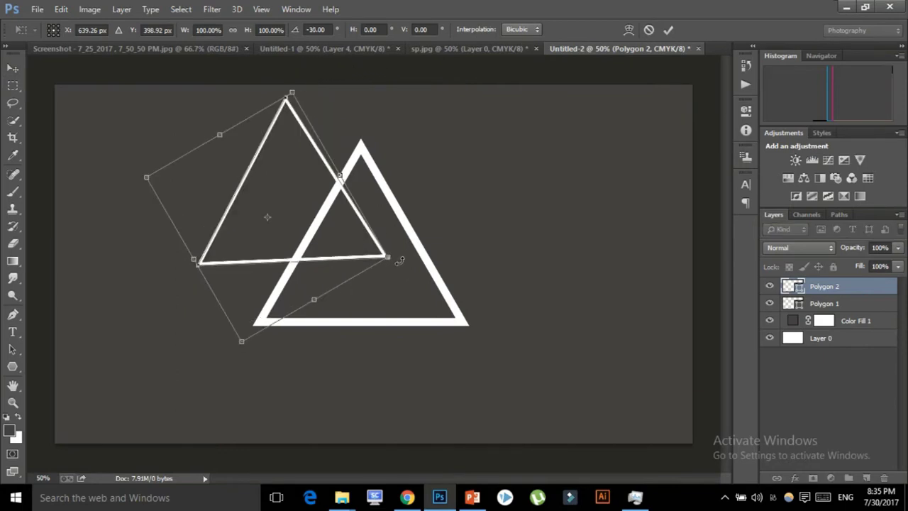
pyautogui.moveTo(400, 261); pyautogui.dragTo(411, 249)
pyautogui.moveTo(317, 185)
pyautogui.mouseDown()
pyautogui.moveTo(381, 253)
pyautogui.moveTo(386, 239)
pyautogui.mouseUp()
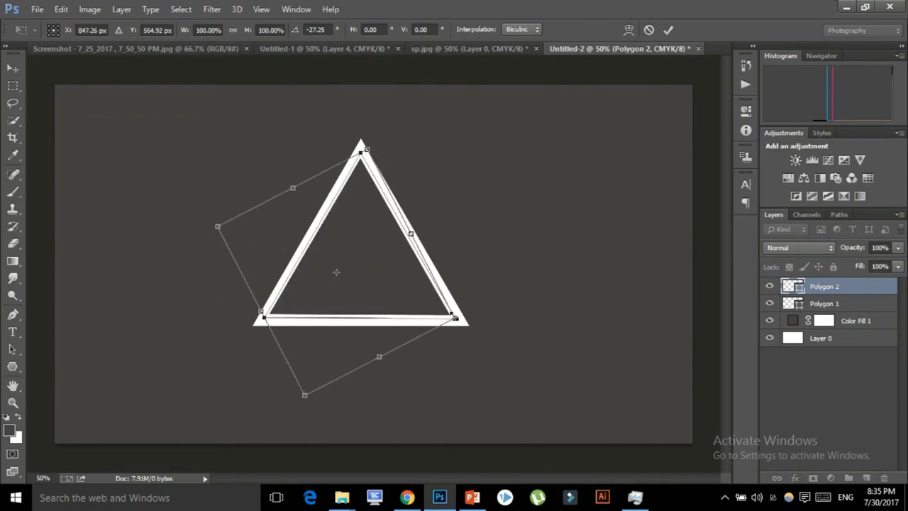
pyautogui.moveTo(453, 320); pyautogui.dragTo(435, 310)
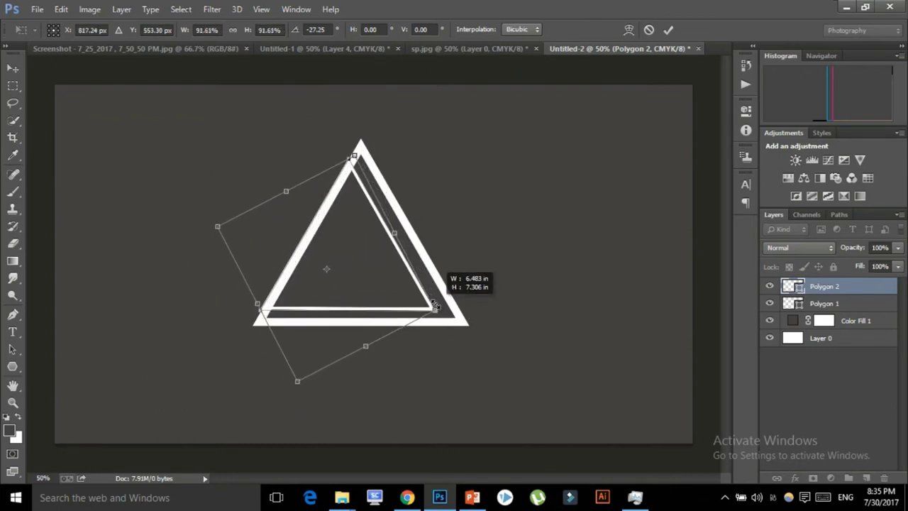
pyautogui.moveTo(395, 266); pyautogui.dragTo(410, 271)
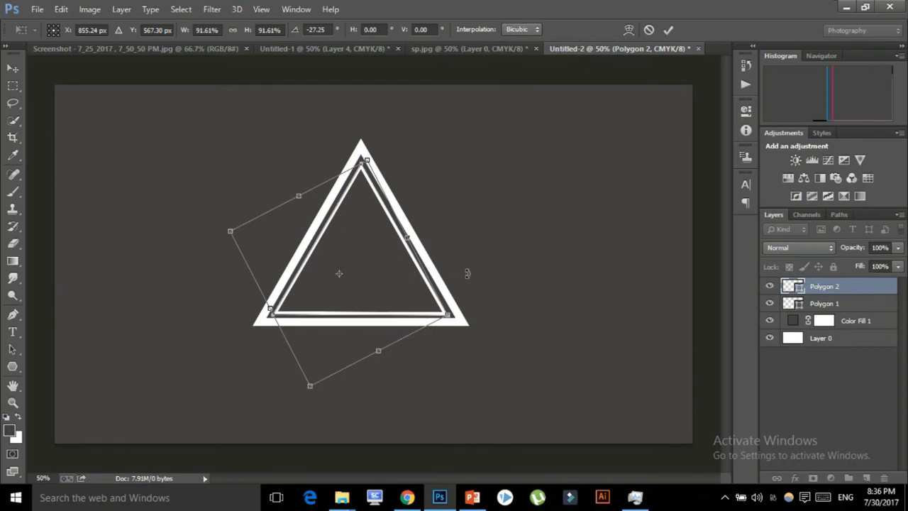
pyautogui.click(668, 30)
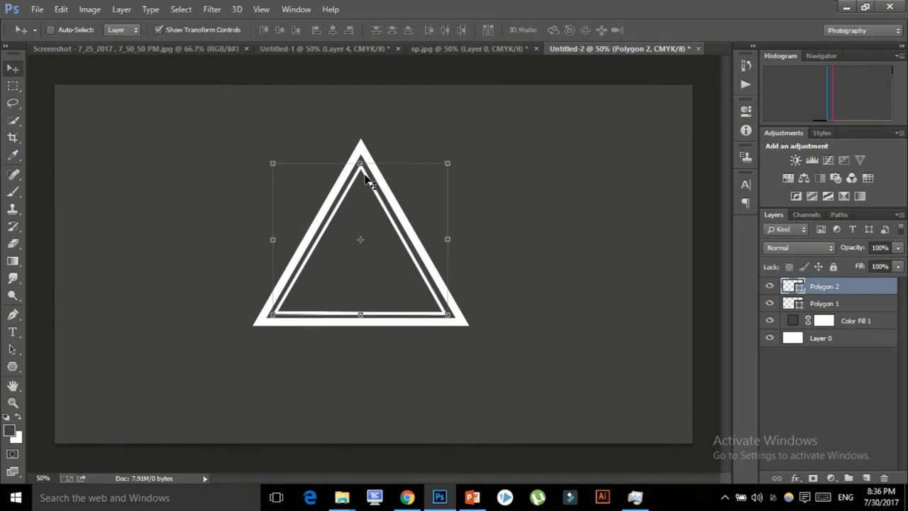
# Nudge the inner triangle so it sits centred inside the outer one.
pyautogui.moveTo(365, 176); pyautogui.dragTo(366, 177)
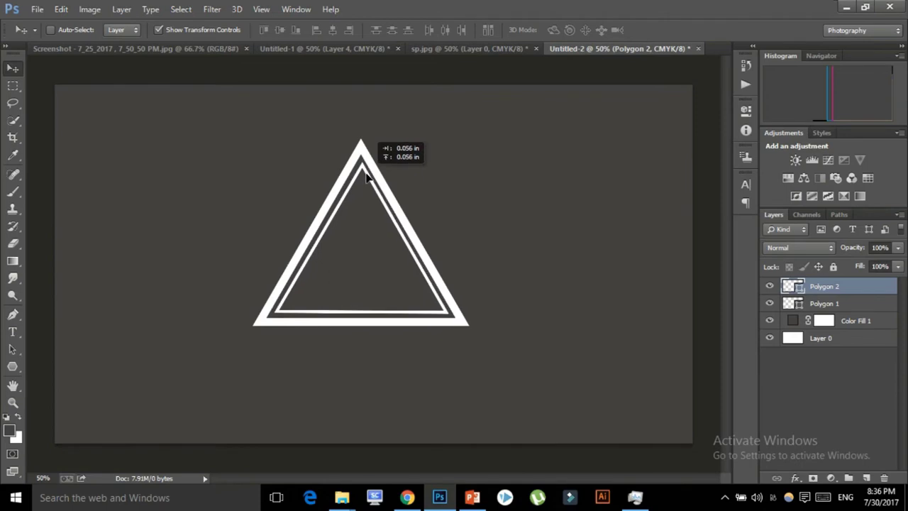
pyautogui.moveTo(367, 178); pyautogui.dragTo(367, 178)
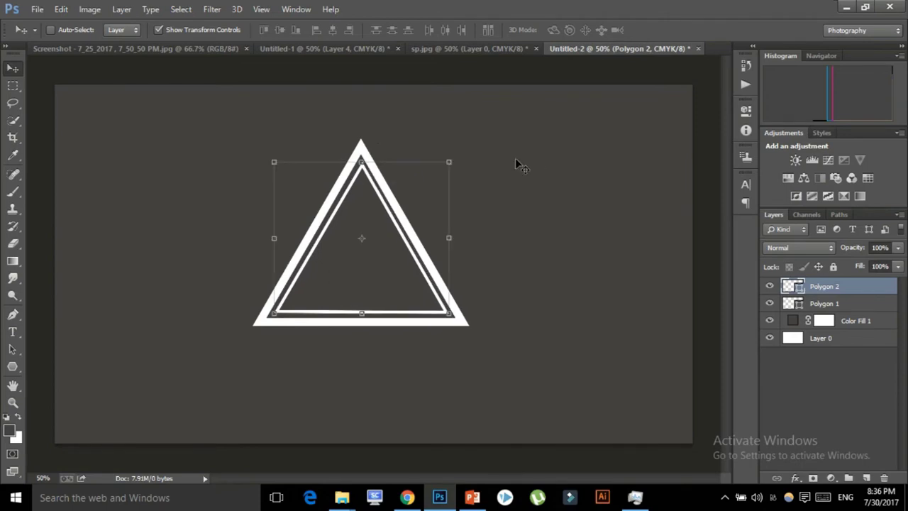
pyautogui.press('Left')
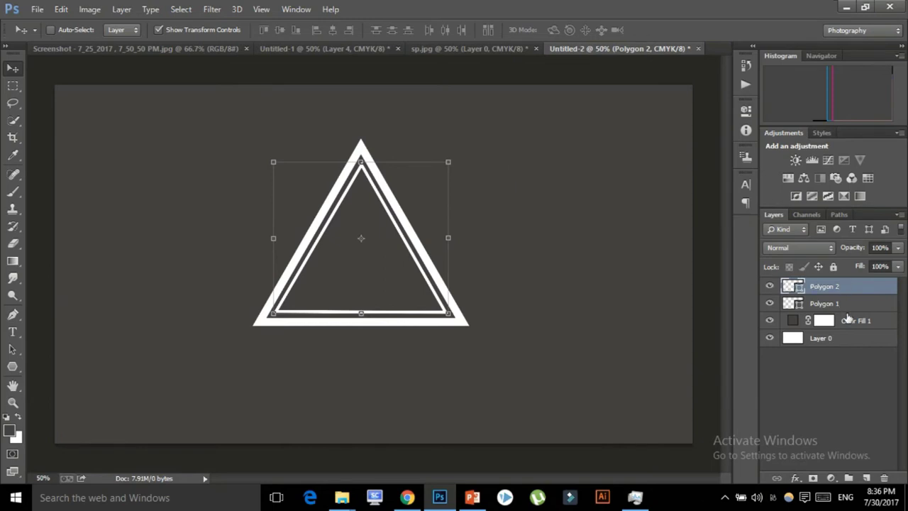
# Rasterize Polygon 2 and then Polygon 1 into ordinary pixel layers.
pyautogui.press('m')
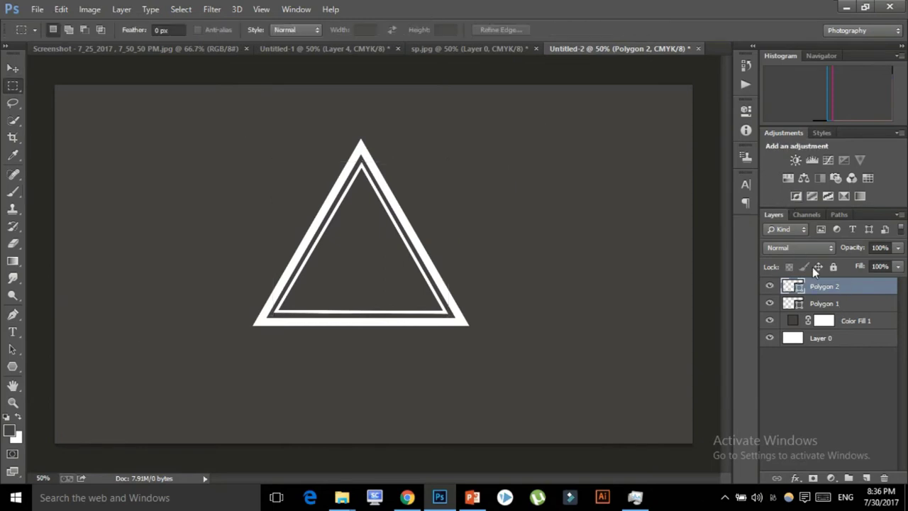
pyautogui.rightClick(825, 286)
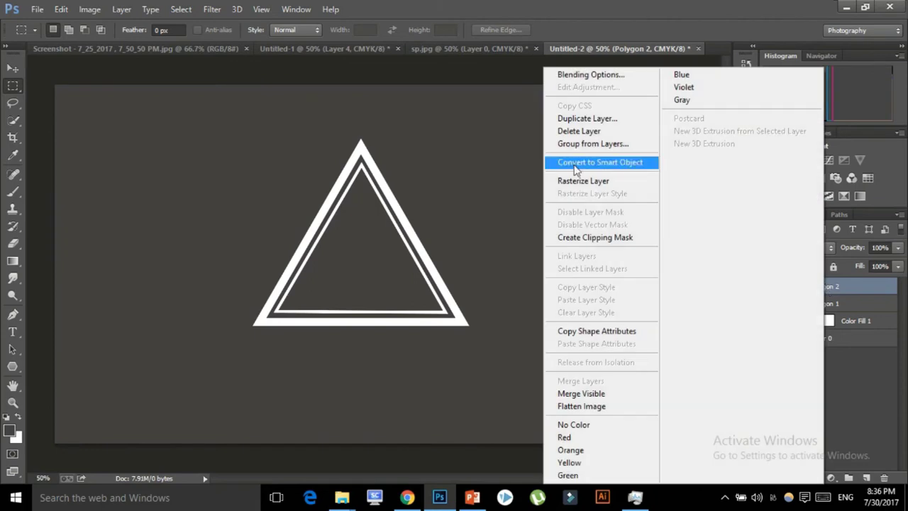
pyautogui.click(576, 183)
pyautogui.click(825, 304)
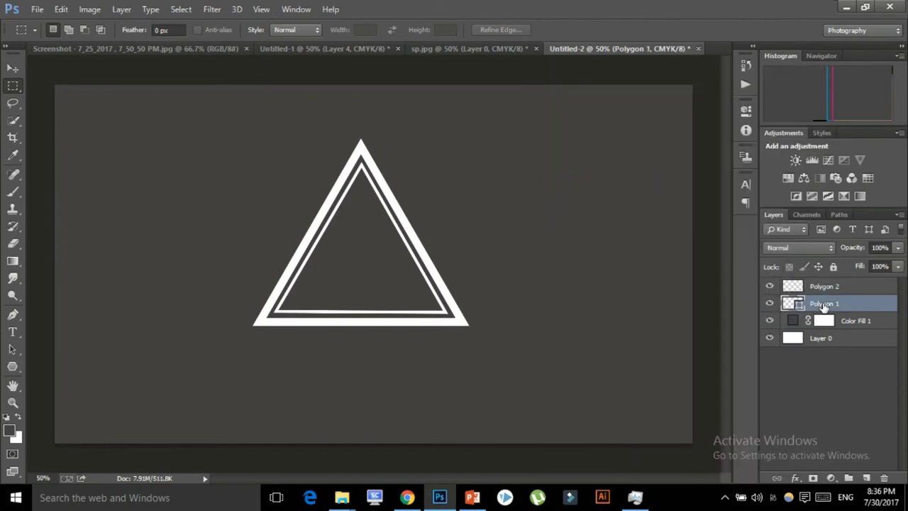
pyautogui.rightClick(824, 305)
pyautogui.click(610, 181)
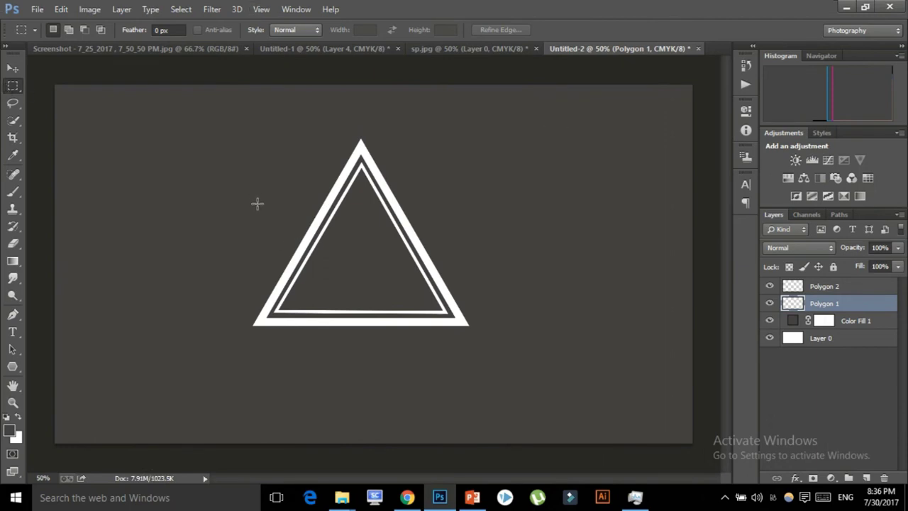
# Delete a horizontal band across the middle of both Polygon 1 and Polygon 2, then deselect.
pyautogui.moveTo(257, 204)
pyautogui.mouseDown()
pyautogui.moveTo(451, 262)
pyautogui.moveTo(478, 260)
pyautogui.moveTo(476, 270)
pyautogui.mouseUp()
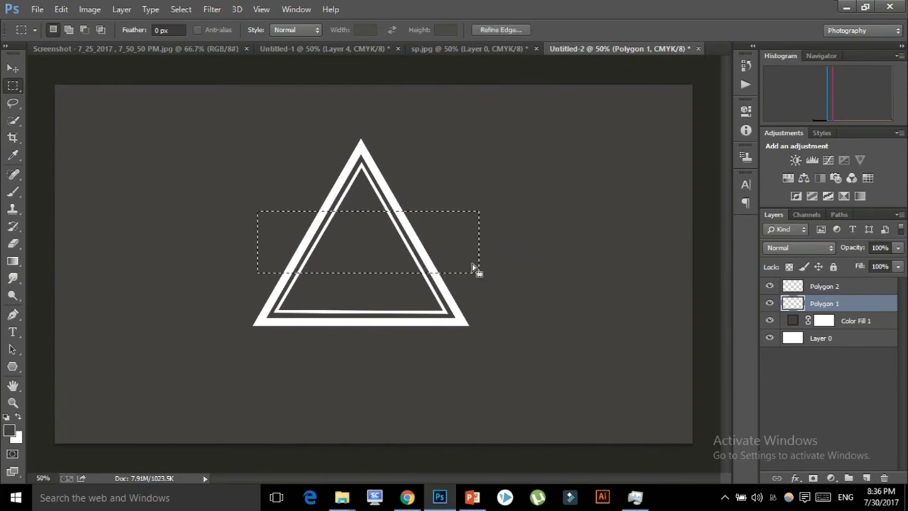
pyautogui.press('Down')
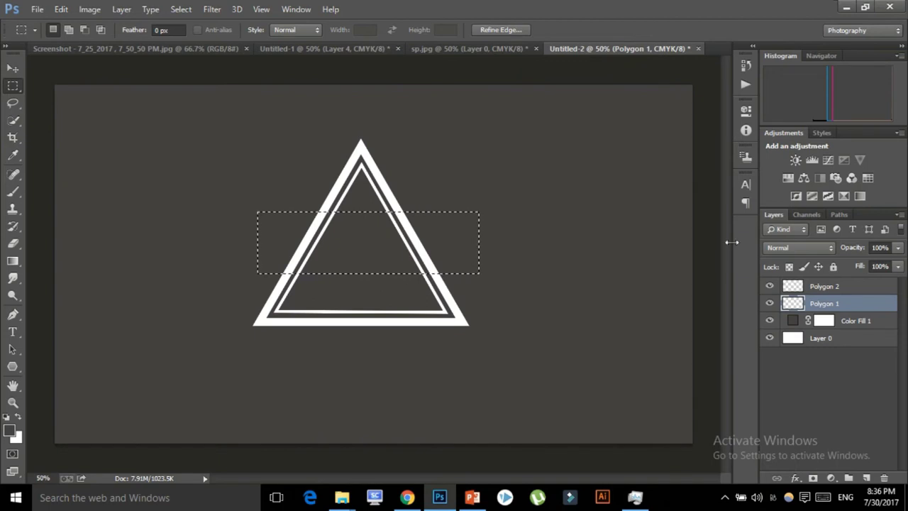
pyautogui.press('Delete')
pyautogui.click(839, 285)
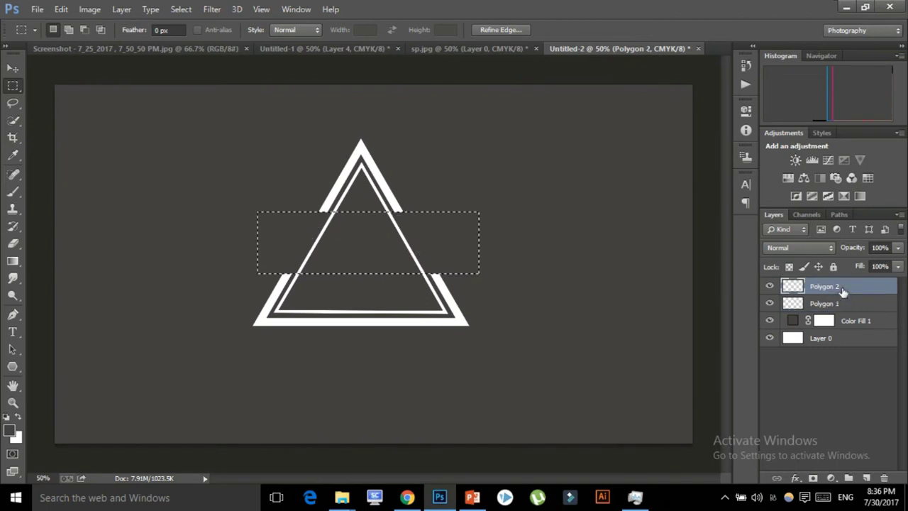
pyautogui.press('Delete')
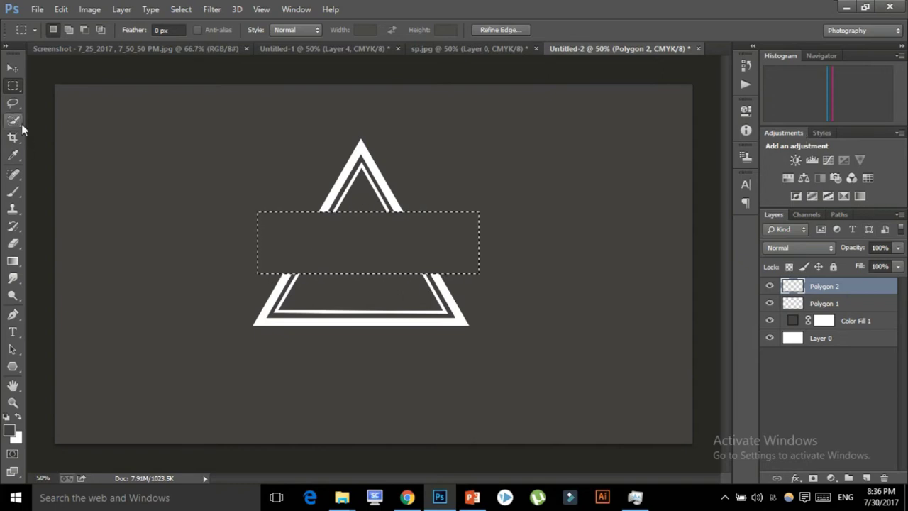
pyautogui.hotkey('ctrl', 'd')
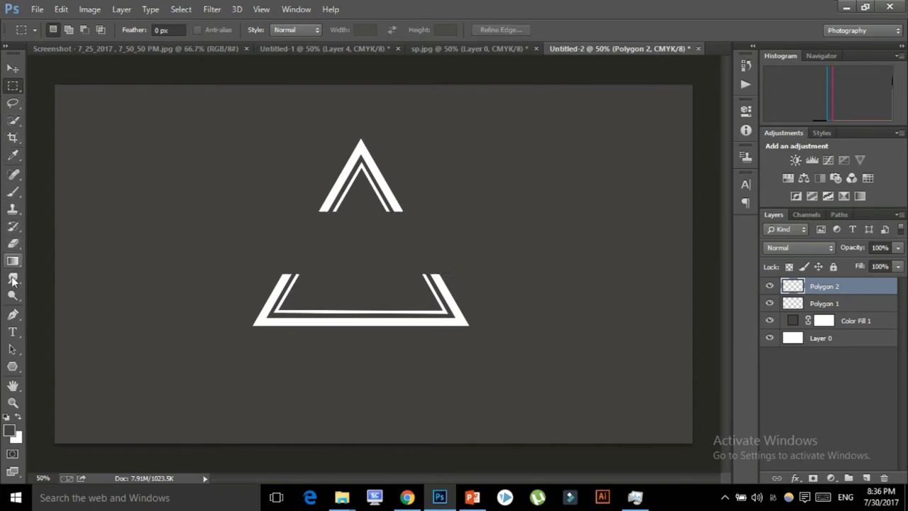
# Type SPECTRE in white and move it onto the centre of the triangle's gap.
pyautogui.click(12, 332)
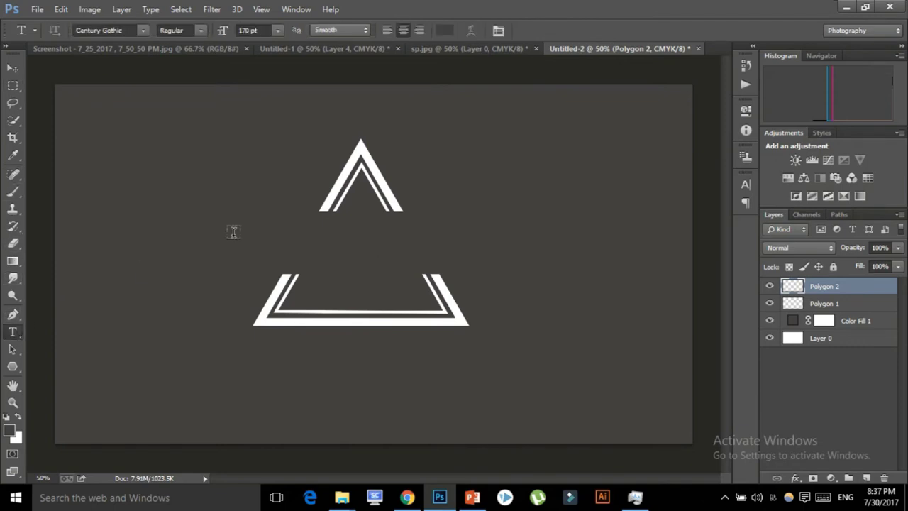
pyautogui.click(234, 233)
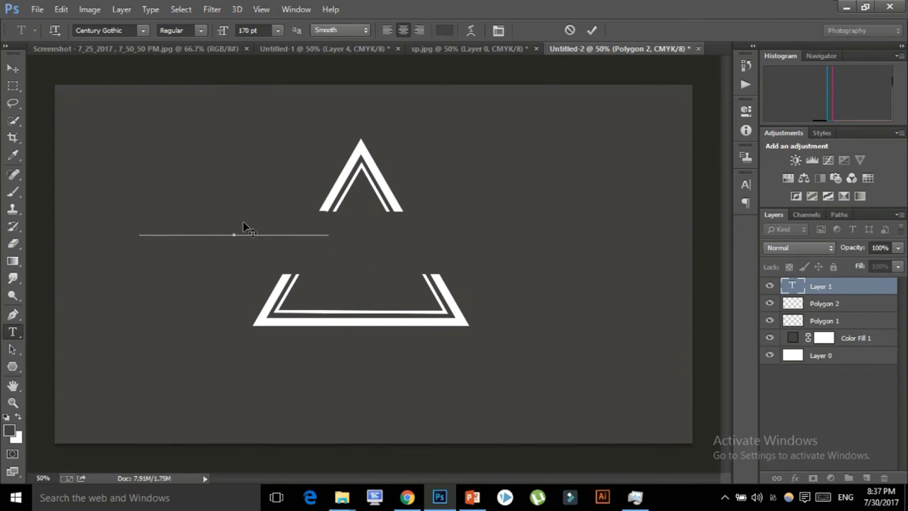
pyautogui.press('BackSpace')
pyautogui.write('/')
pyautogui.hotkey('ctrl', 'a')
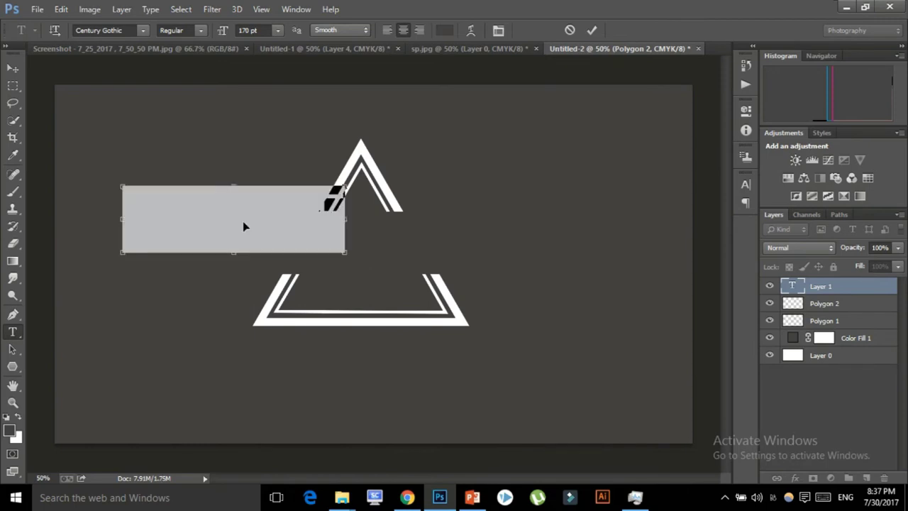
pyautogui.click(19, 419)
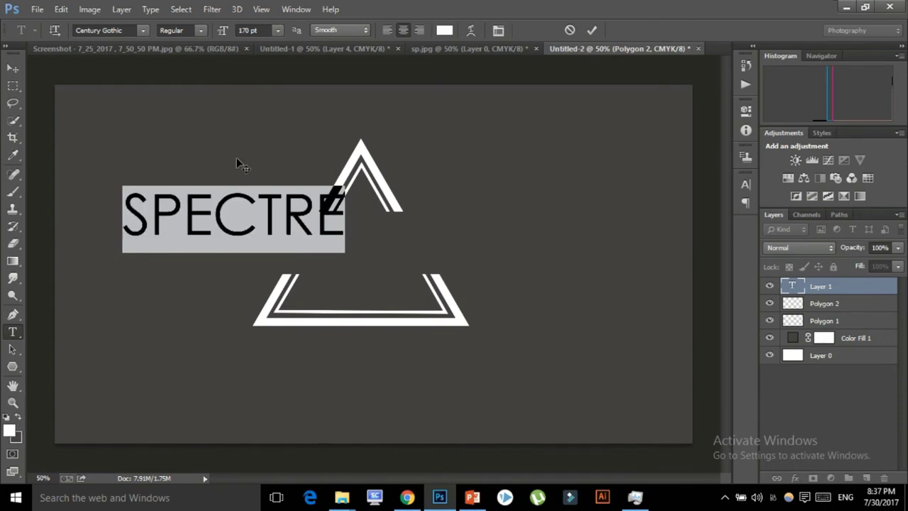
pyautogui.moveTo(242, 163); pyautogui.dragTo(376, 197)
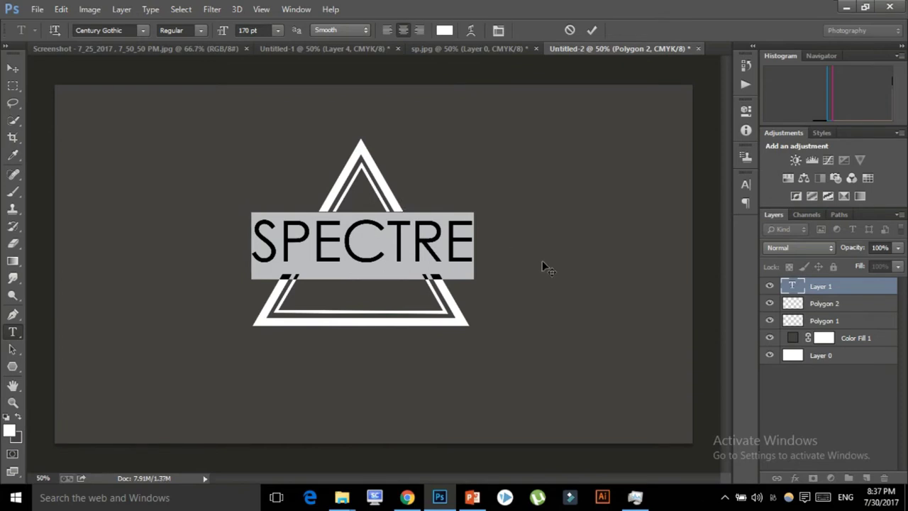
# Select SPECTRE and preview Copperplate Gothic Bold and other font families on it.
pyautogui.click(463, 222)
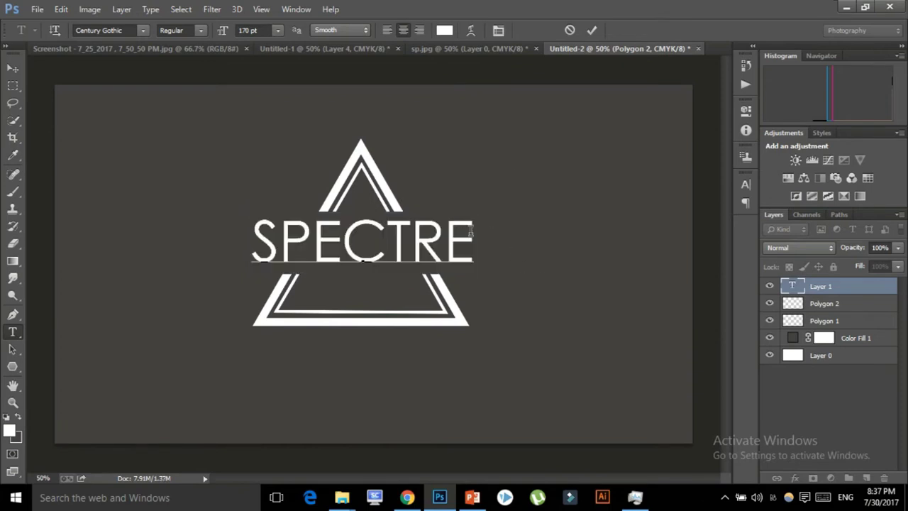
pyautogui.moveTo(472, 229)
pyautogui.mouseDown()
pyautogui.moveTo(286, 248)
pyautogui.moveTo(242, 148)
pyautogui.mouseUp()
pyautogui.click(142, 31)
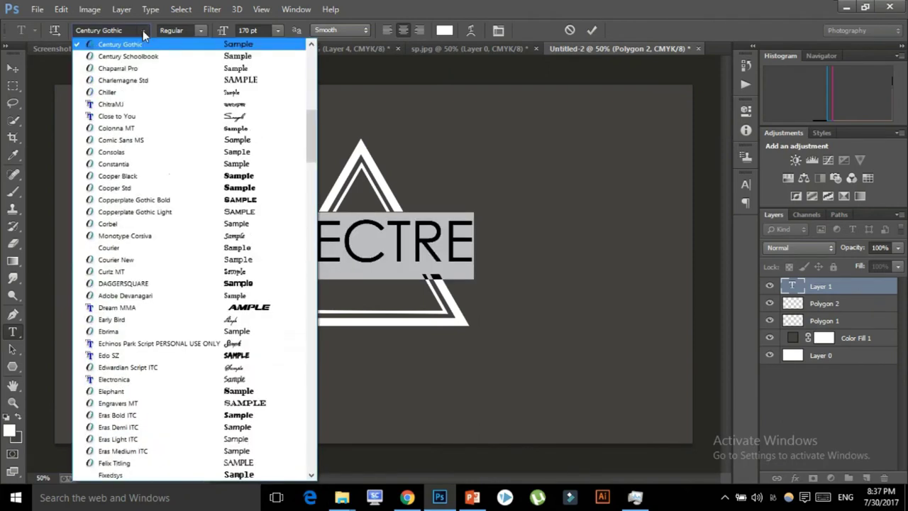
pyautogui.click(241, 202)
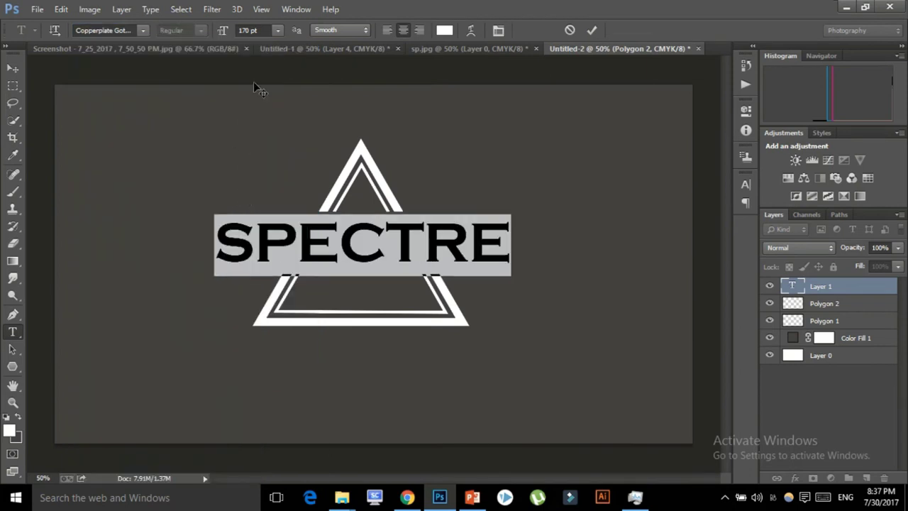
pyautogui.hotkey('ctrl', 'h')
pyautogui.click(99, 30)
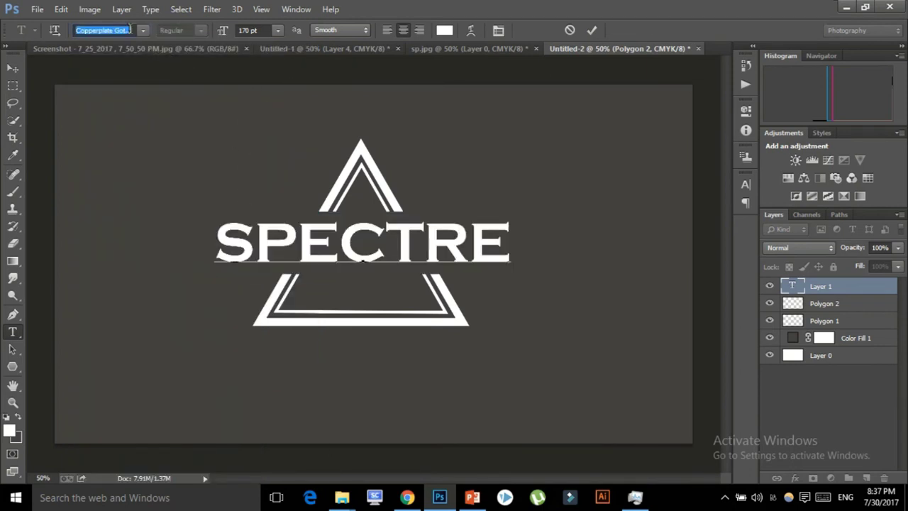
pyautogui.press('Up')
pyautogui.press('Up')
pyautogui.press('Up')
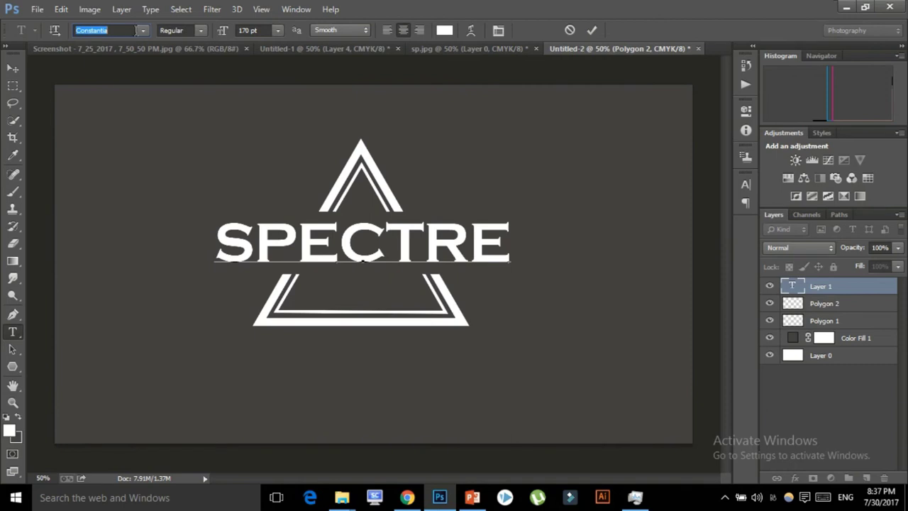
pyautogui.press('Escape')
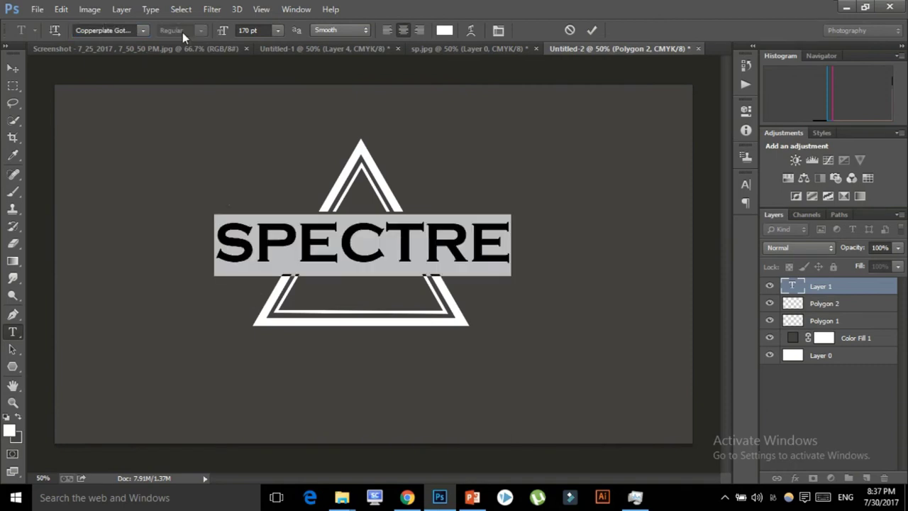
# Cycle through fonts to settle on Century Gothic Regular and commit it.
pyautogui.click(127, 30)
pyautogui.press('Up')
pyautogui.press('Up')
pyautogui.press('Up')
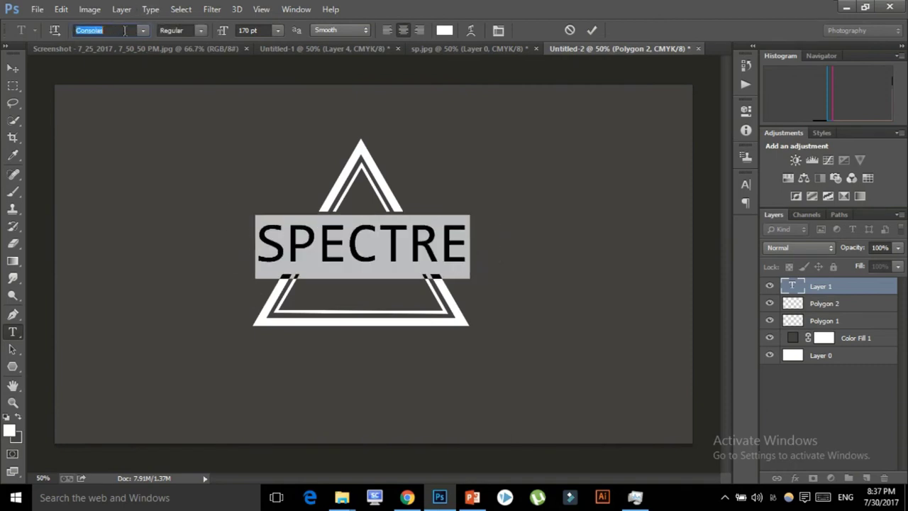
pyautogui.press('Up')
pyautogui.press('Up')
pyautogui.press('Up')
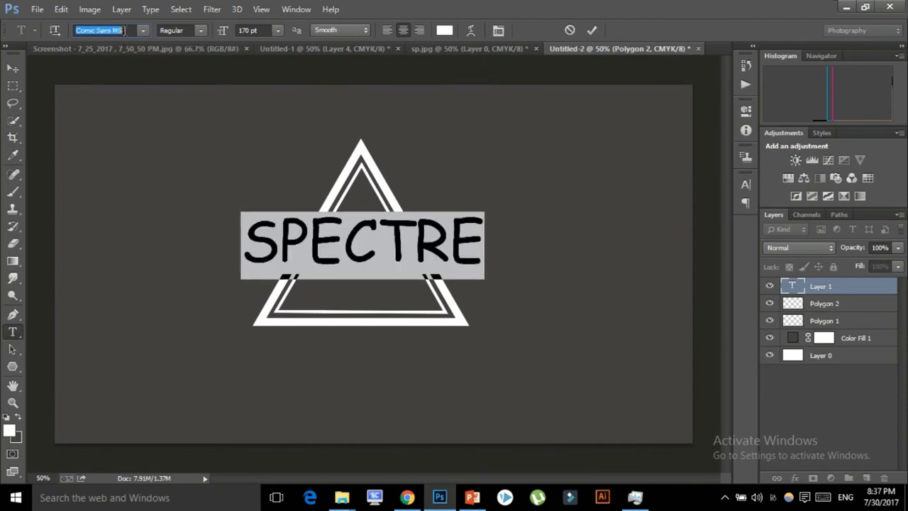
pyautogui.press('Up')
pyautogui.press('Up')
pyautogui.press('Up')
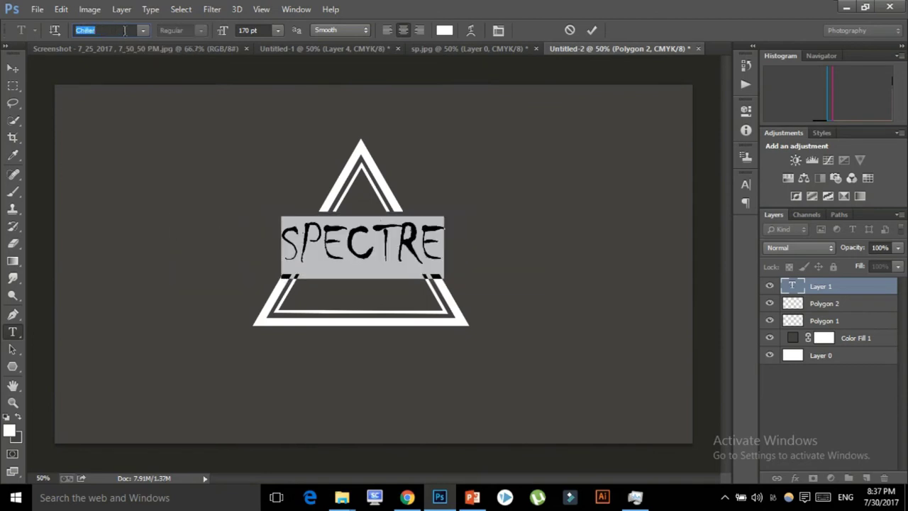
pyautogui.press('Up')
pyautogui.press('Up')
pyautogui.press('Up')
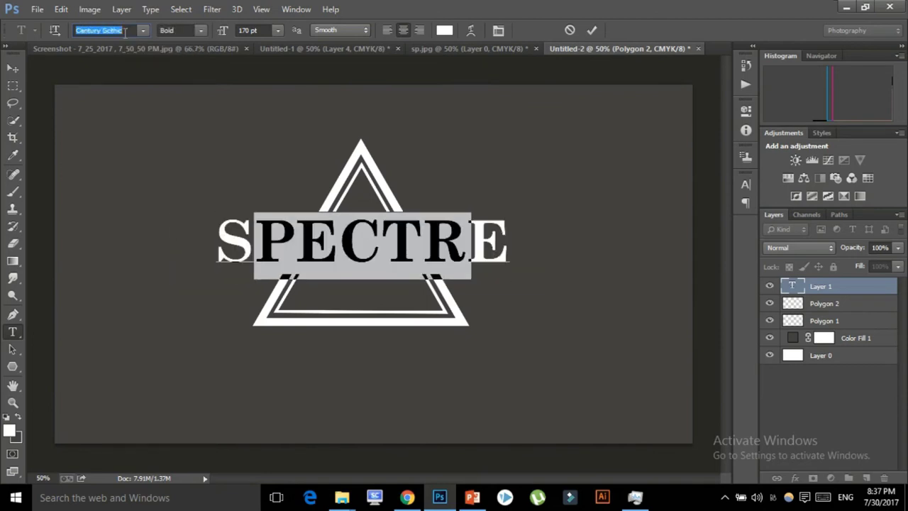
pyautogui.press('Up')
pyautogui.press('Down')
pyautogui.press('Up')
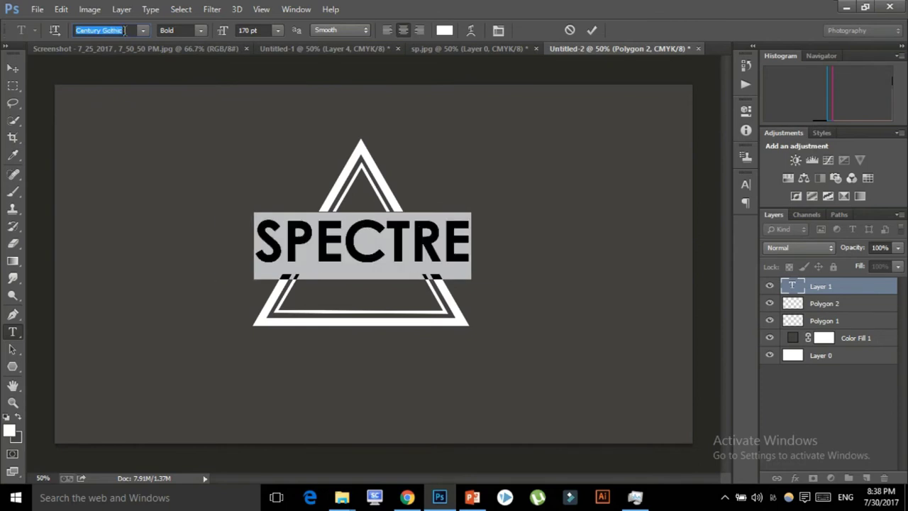
pyautogui.press('Up')
pyautogui.press('Up')
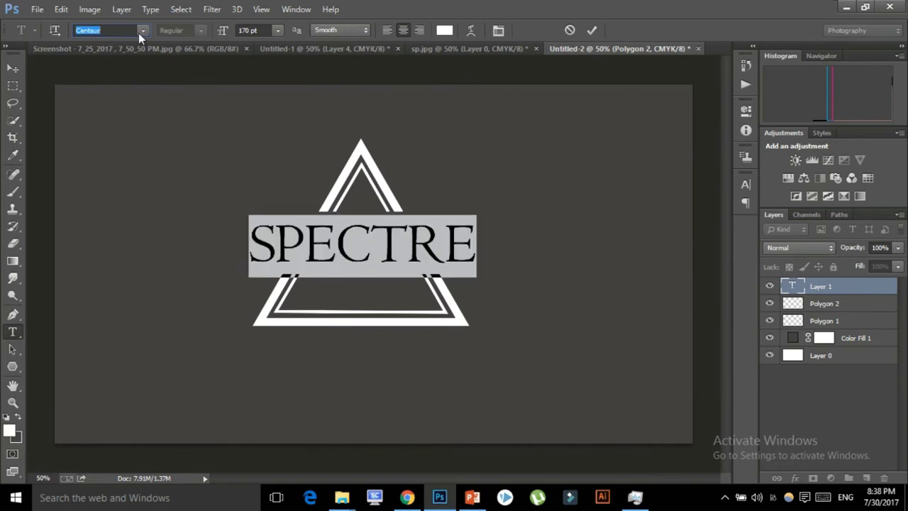
pyautogui.press('Up')
pyautogui.press('Down')
pyautogui.press('Down')
pyautogui.press('Down')
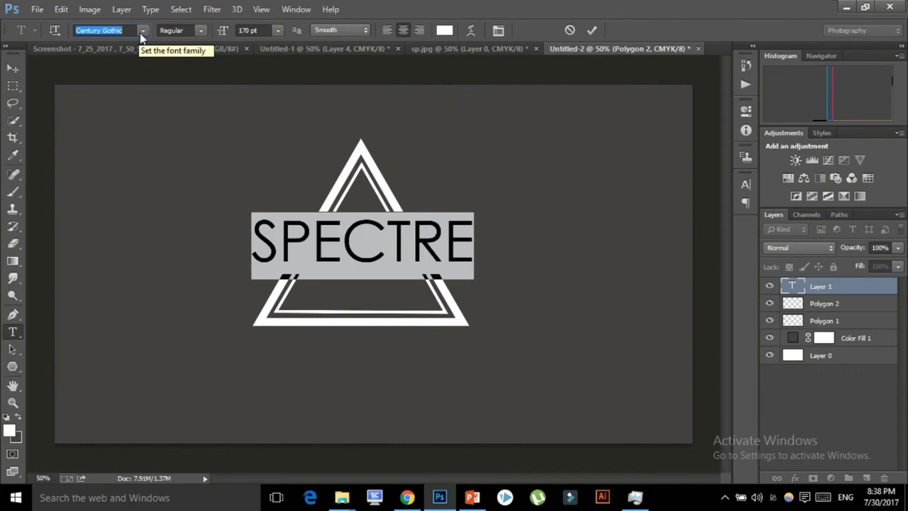
pyautogui.click(592, 30)
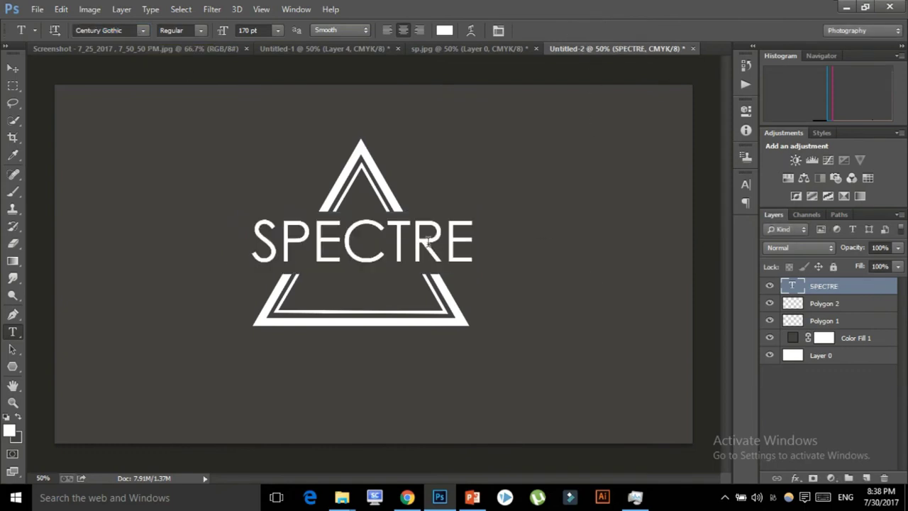
# Enlarge the SPECTRE text from 170 pt to 177 pt and commit.
pyautogui.click(431, 227)
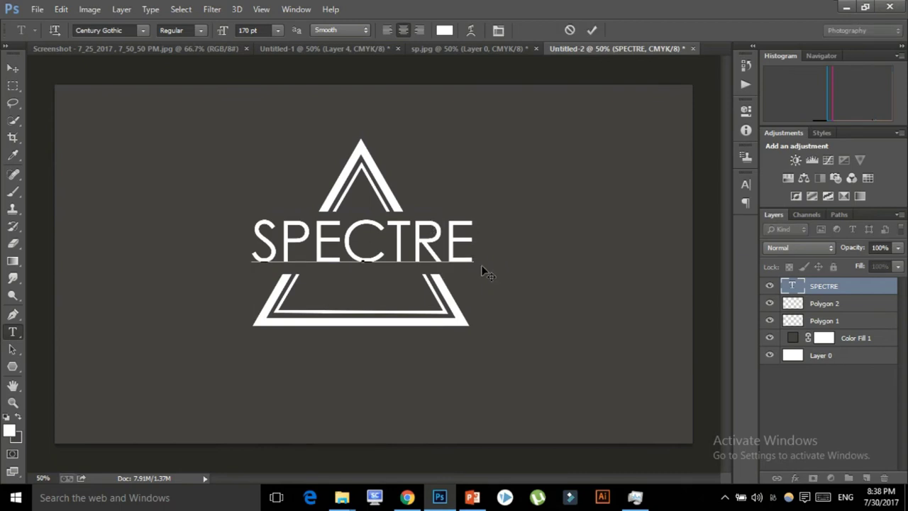
pyautogui.hotkey('alt', 'Left')
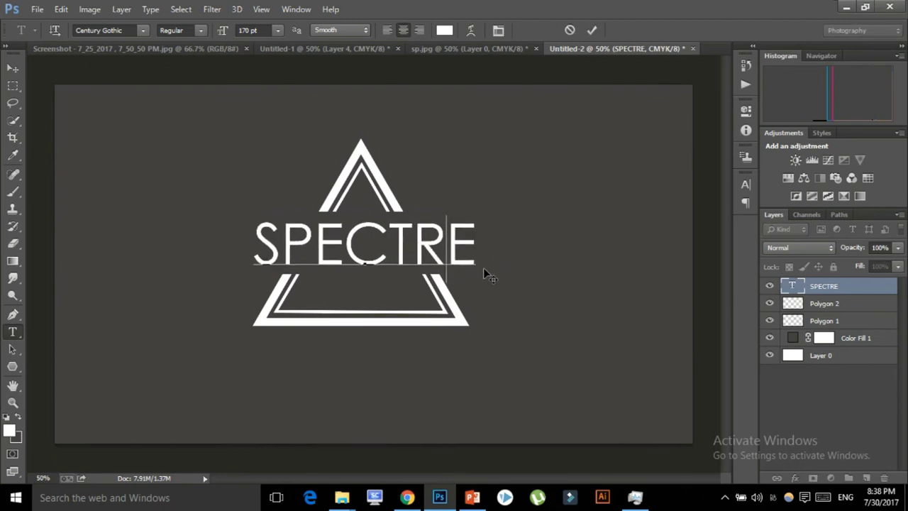
pyautogui.moveTo(489, 242); pyautogui.dragTo(261, 238)
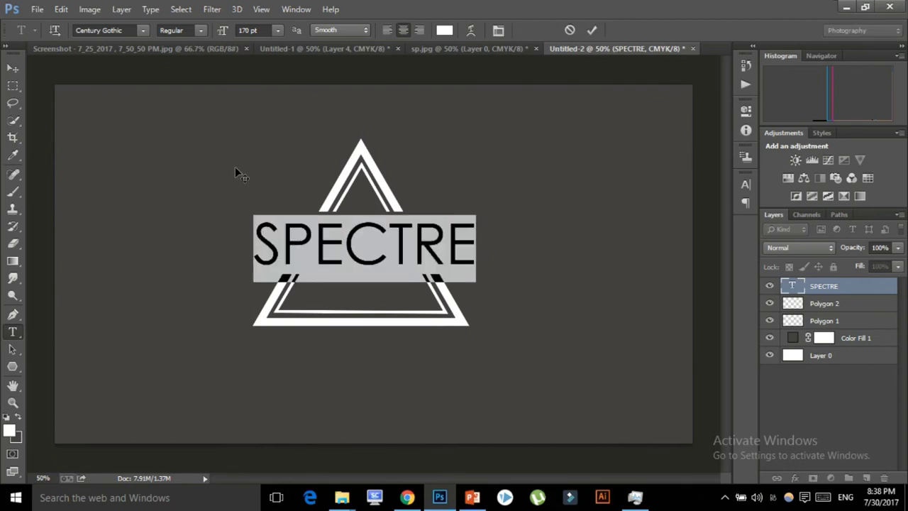
pyautogui.moveTo(219, 32); pyautogui.dragTo(223, 33)
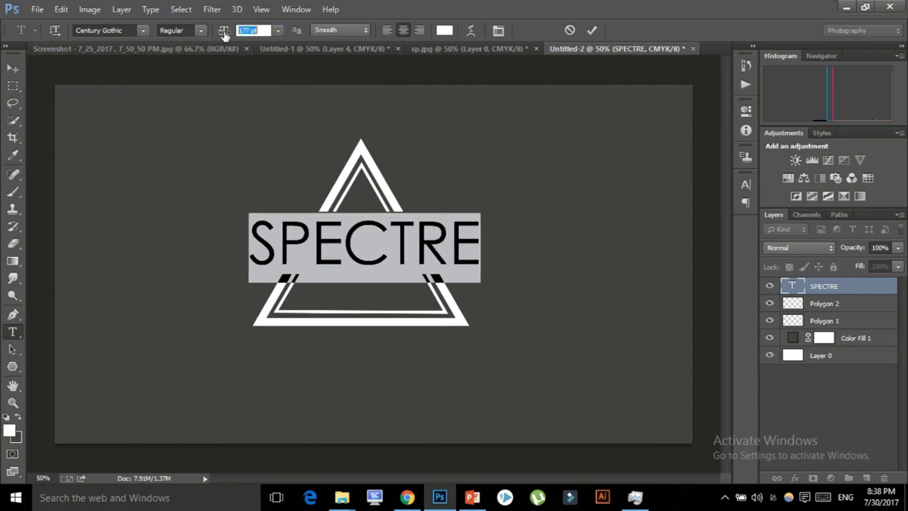
pyautogui.click(592, 30)
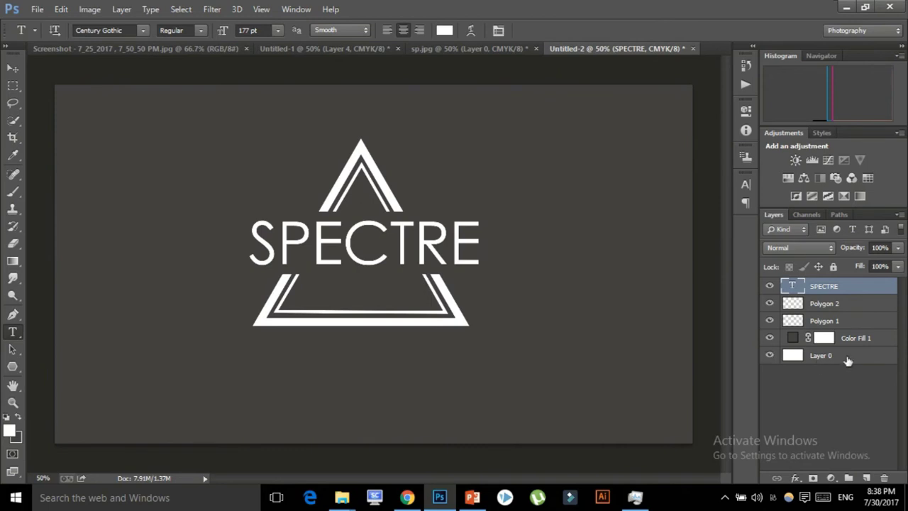
# Add a drop shadow to Polygon 1 with 150° angle and 28 px distance.
pyautogui.click(865, 326)
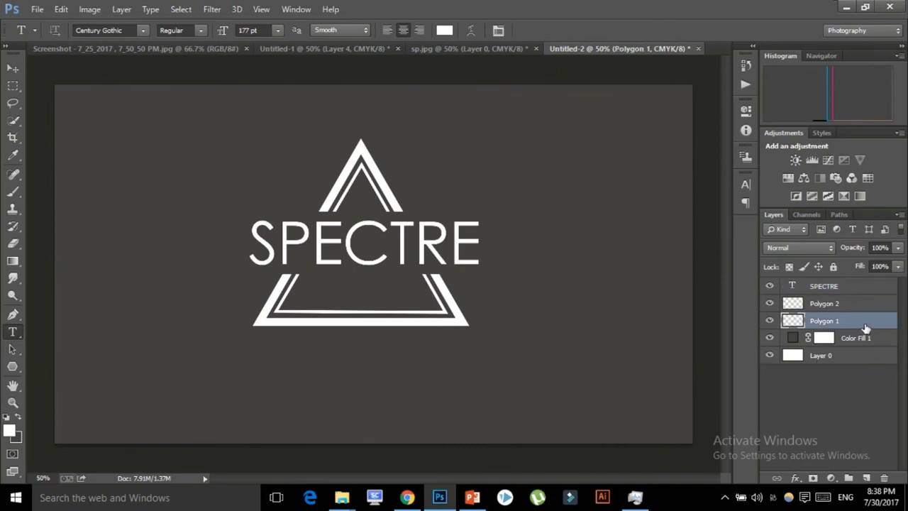
pyautogui.doubleClick(866, 327)
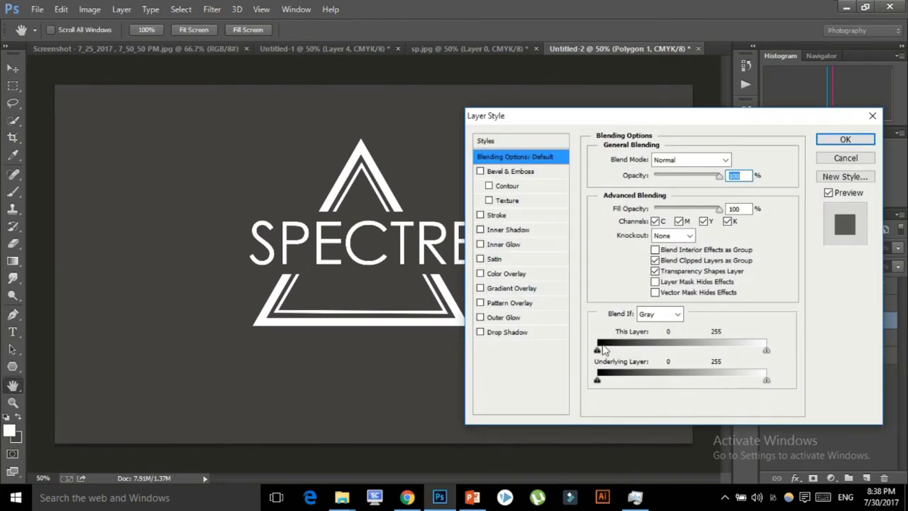
pyautogui.click(515, 334)
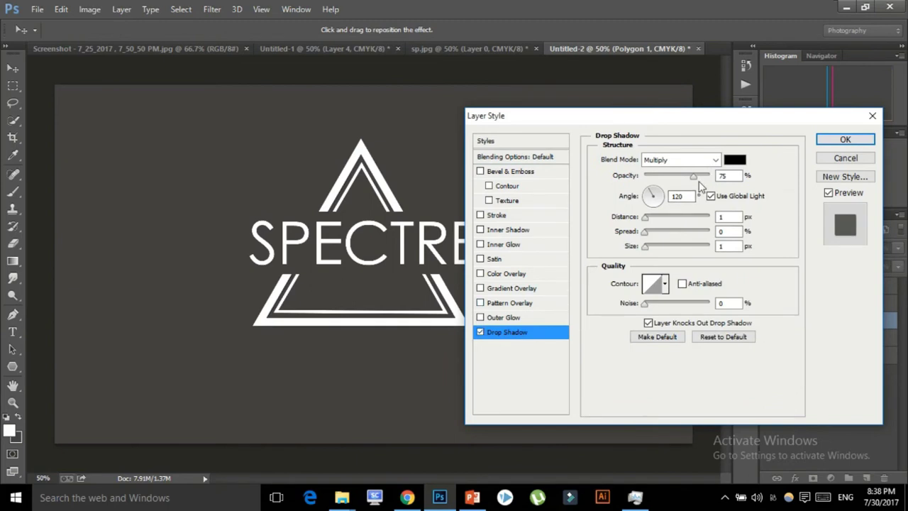
pyautogui.click(680, 196)
pyautogui.write('150')
pyautogui.moveTo(646, 217); pyautogui.dragTo(652, 217)
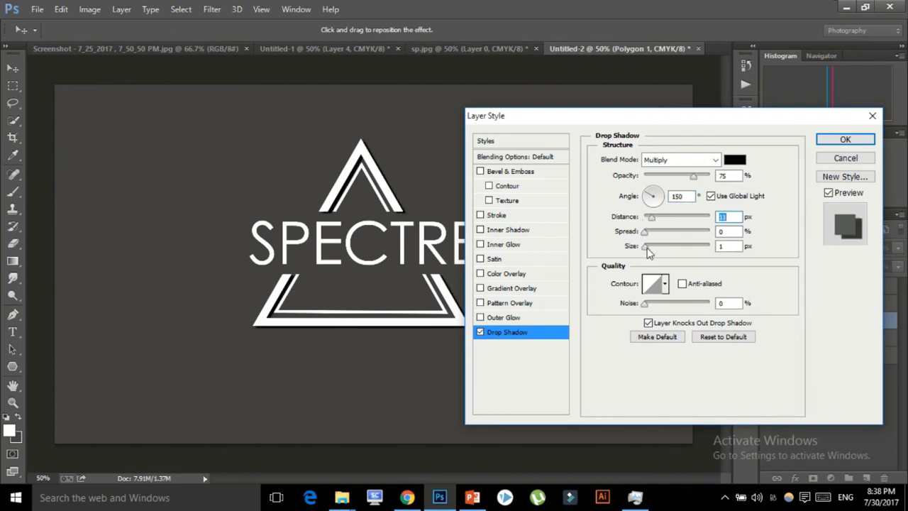
pyautogui.moveTo(649, 246); pyautogui.dragTo(664, 221)
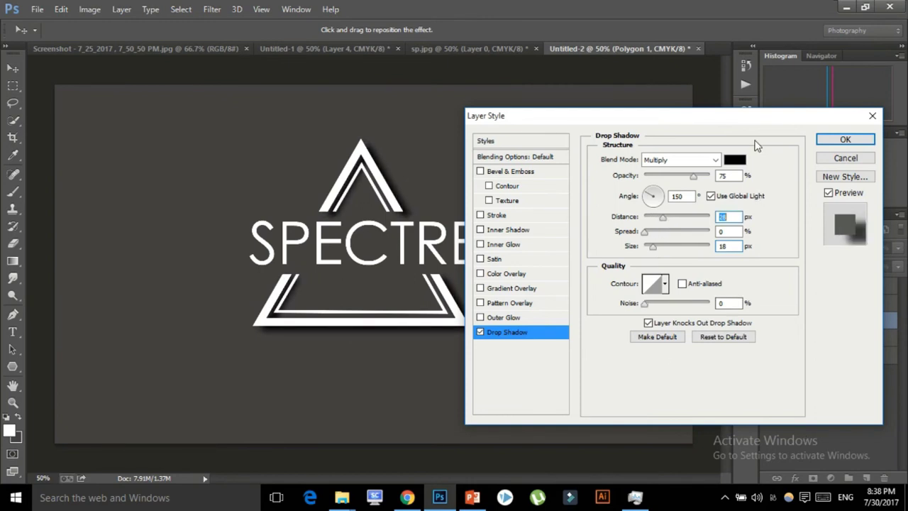
# Fine-tune the Polygon 1 shadow size to 62 px, adjust its opacity, and apply.
pyautogui.moveTo(765, 126); pyautogui.dragTo(819, 130)
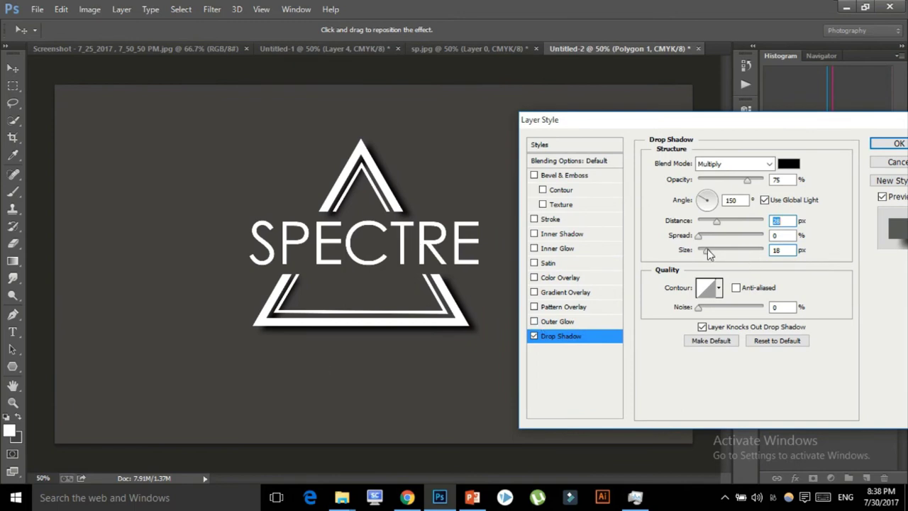
pyautogui.moveTo(708, 250); pyautogui.dragTo(714, 249)
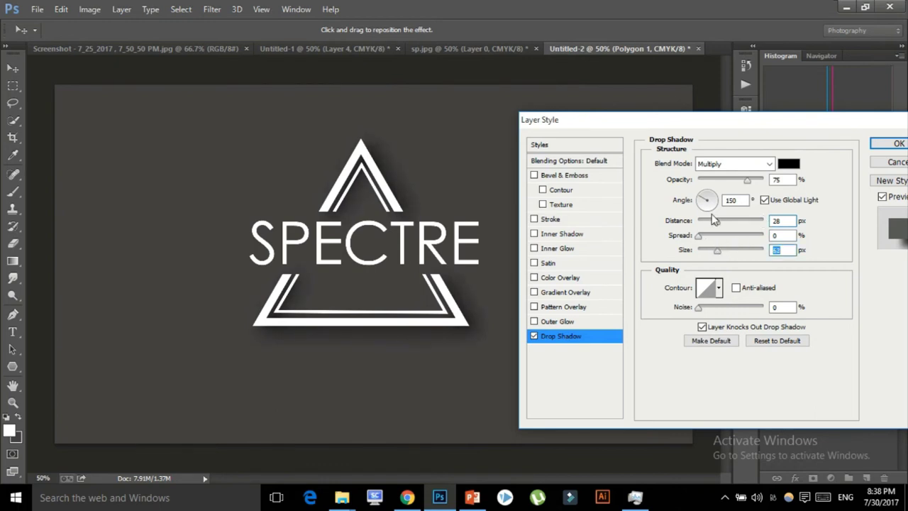
pyautogui.click(740, 180)
pyautogui.moveTo(740, 183); pyautogui.dragTo(743, 183)
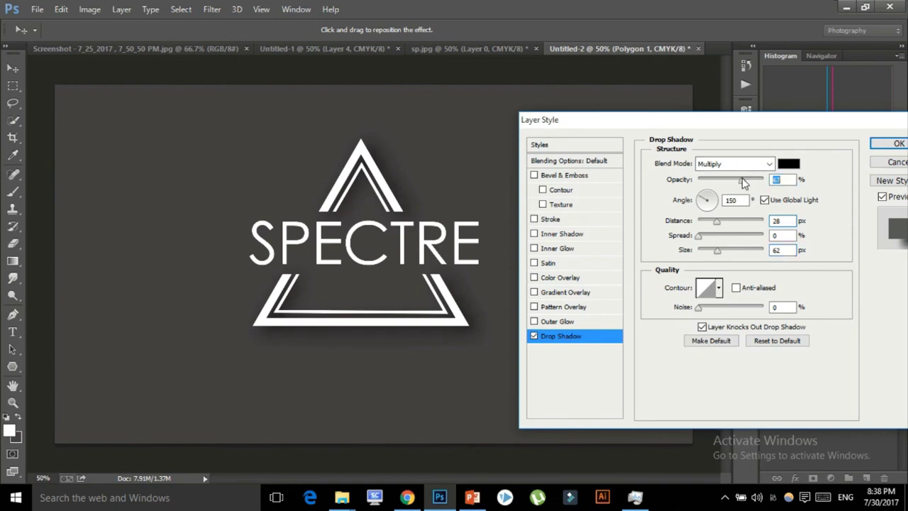
pyautogui.click(892, 145)
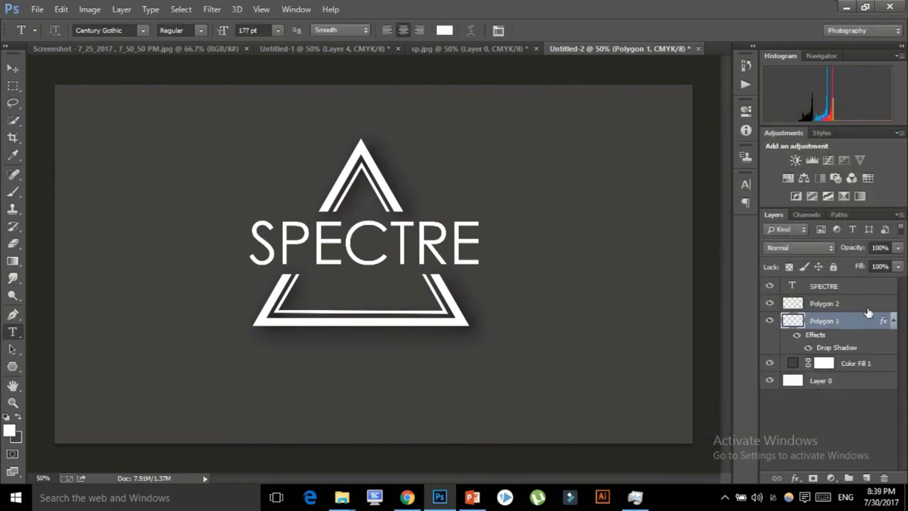
# Give the Polygon 2 triangle a drop shadow with 51% opacity and 20 px distance.
pyautogui.doubleClick(875, 305)
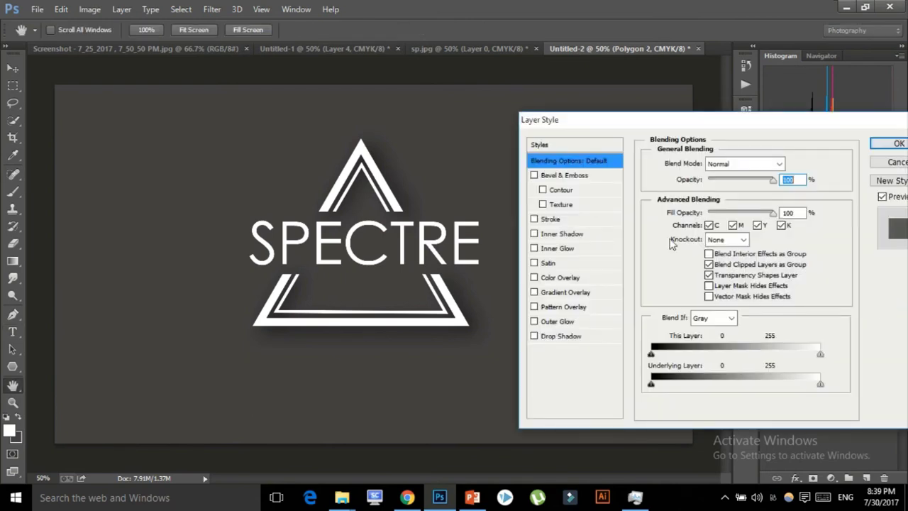
pyautogui.click(567, 338)
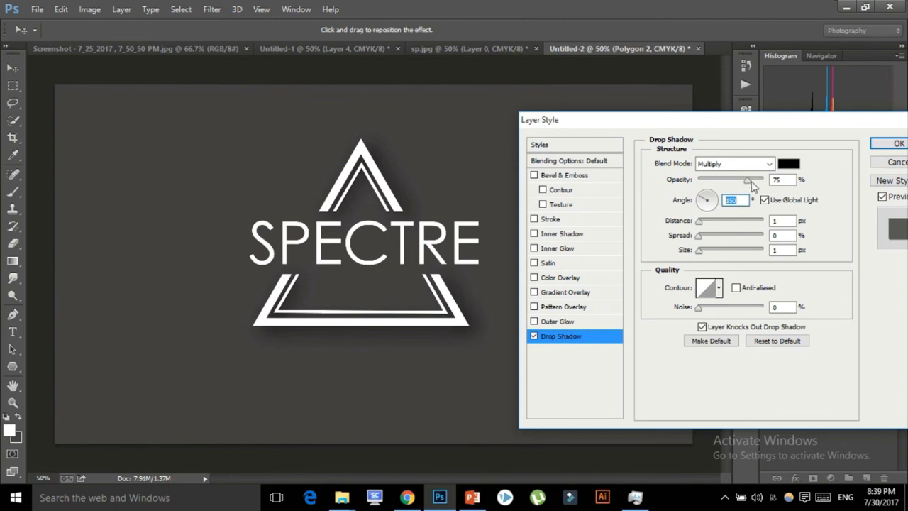
pyautogui.moveTo(749, 181); pyautogui.dragTo(735, 183)
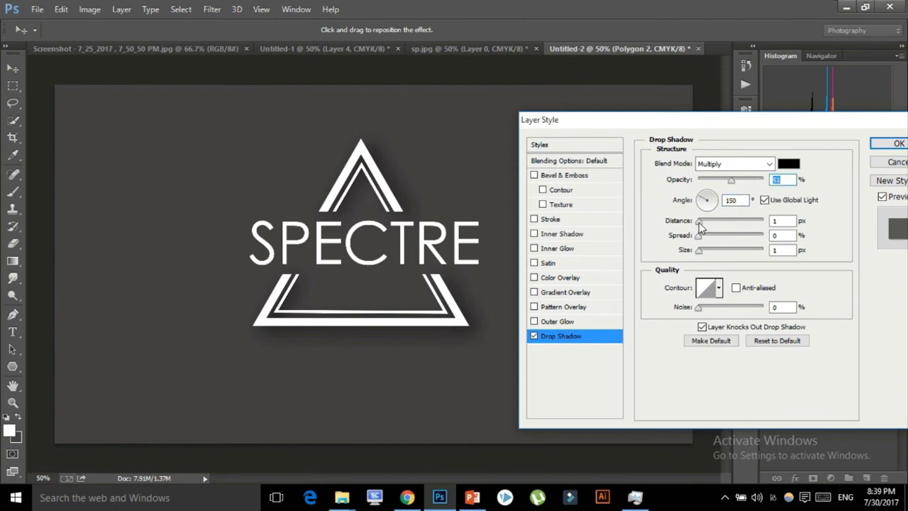
pyautogui.moveTo(700, 225)
pyautogui.mouseDown()
pyautogui.moveTo(713, 226)
pyautogui.moveTo(709, 249)
pyautogui.mouseUp()
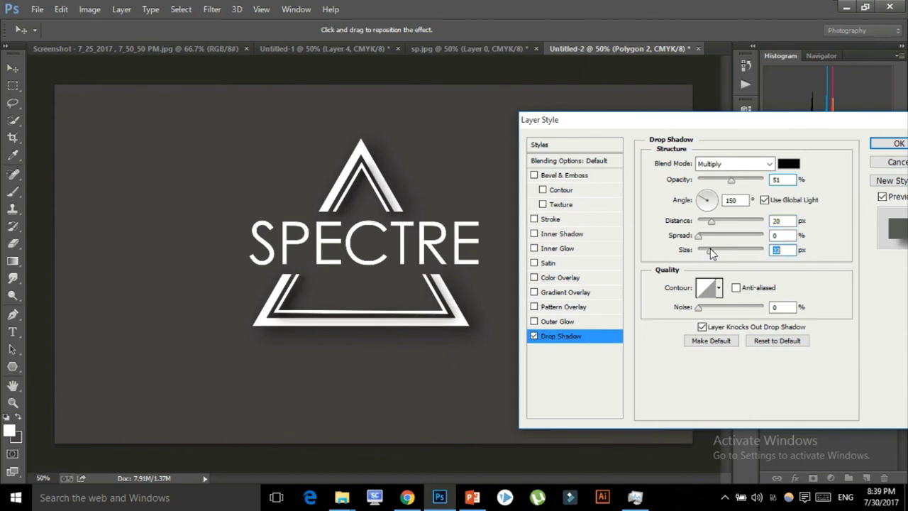
pyautogui.click(899, 144)
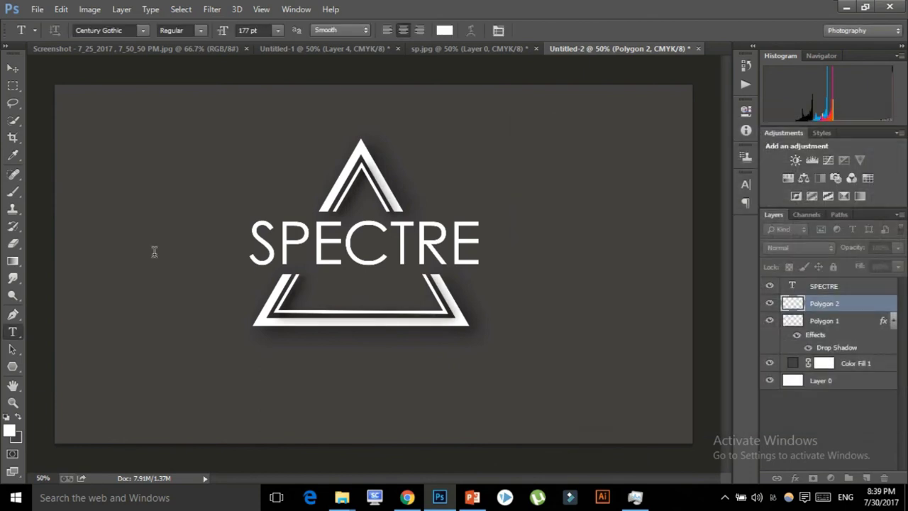
# Give the SPECTRE text layer a 75% opacity drop shadow, 29 px distance, 35 px size.
pyautogui.doubleClick(853, 287)
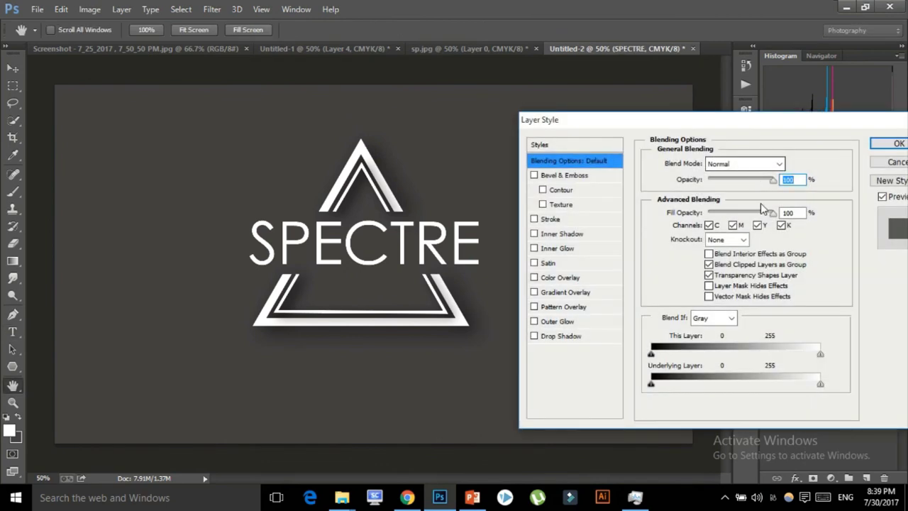
pyautogui.click(562, 336)
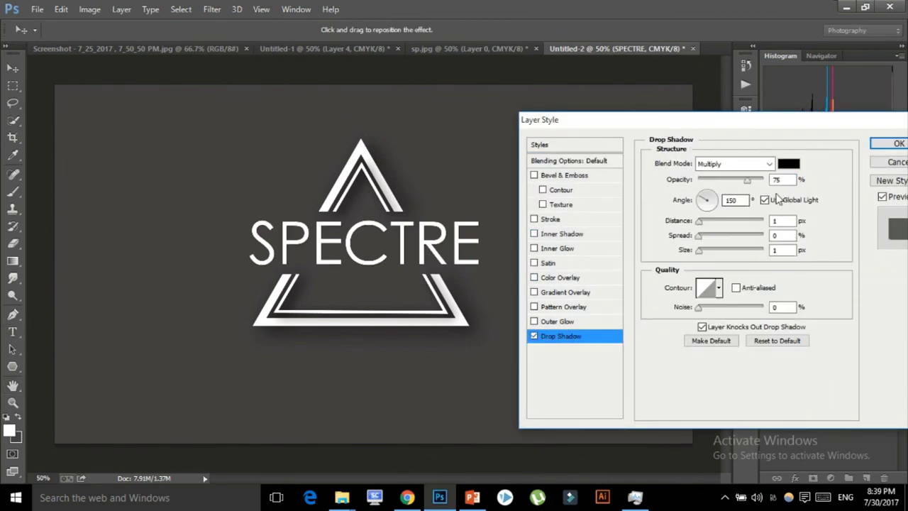
pyautogui.doubleClick(735, 200)
pyautogui.moveTo(701, 226)
pyautogui.mouseDown()
pyautogui.moveTo(720, 225)
pyautogui.moveTo(723, 252)
pyautogui.moveTo(714, 251)
pyautogui.mouseUp()
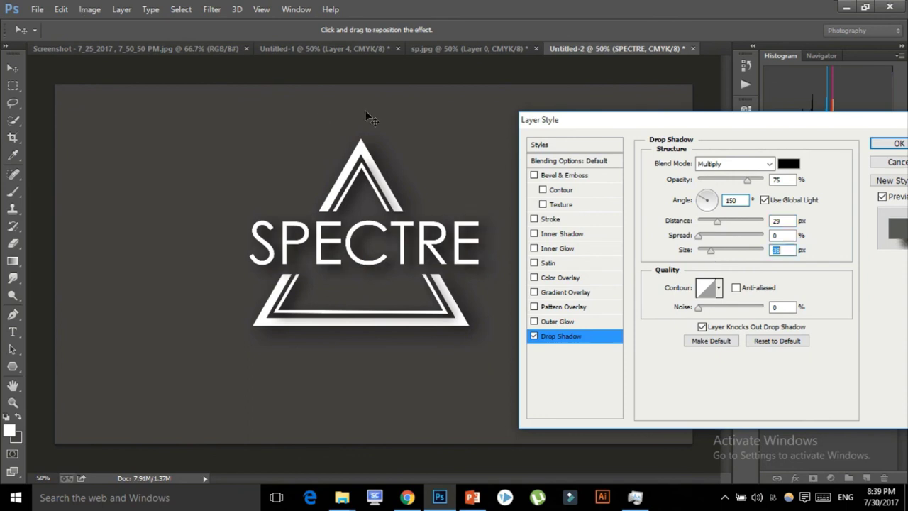
pyautogui.click(895, 144)
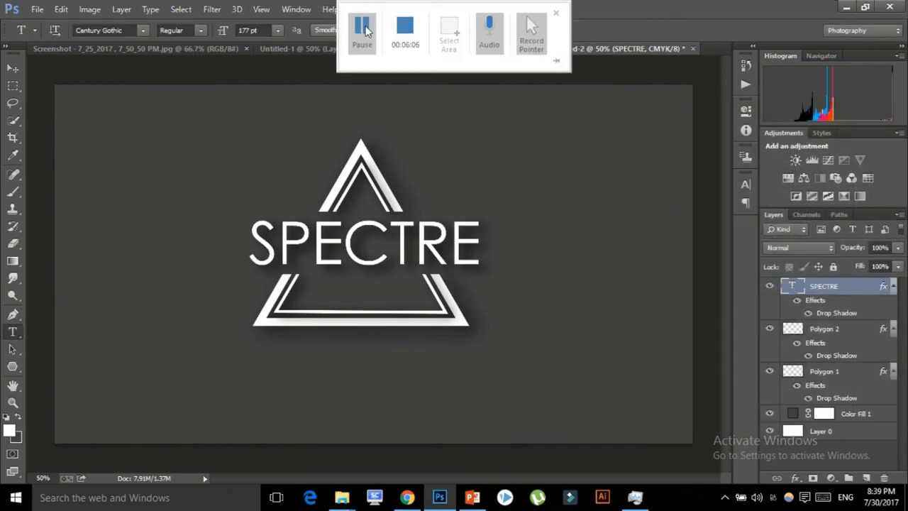